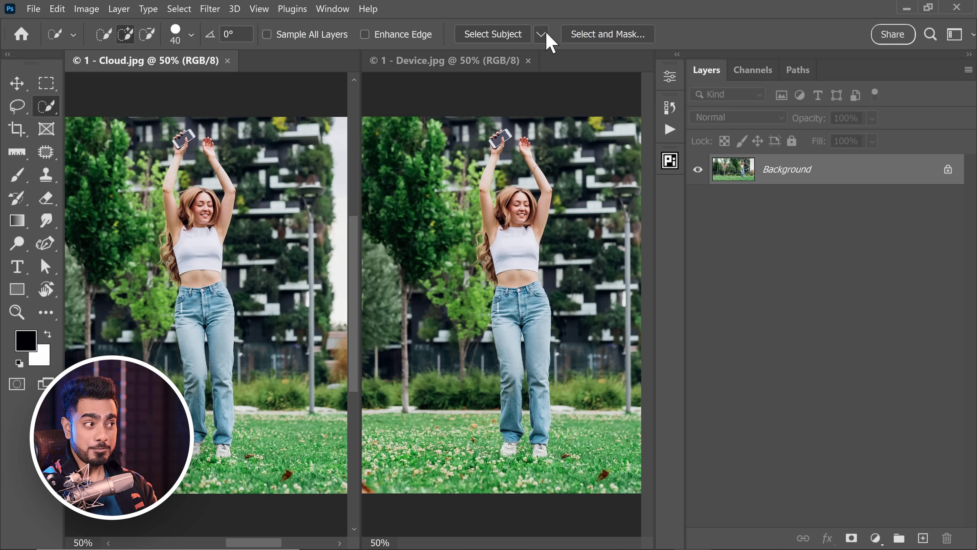
Step: Select the woman in Cloud.jpg with Cloud (Detailed results) Select Subject and add a layer mask
left_click(546, 37)
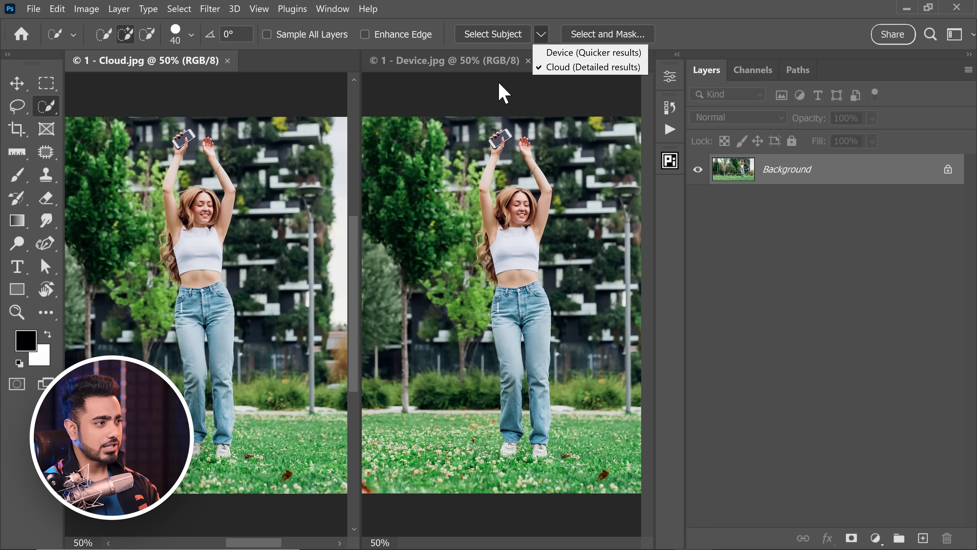
left_click(570, 69)
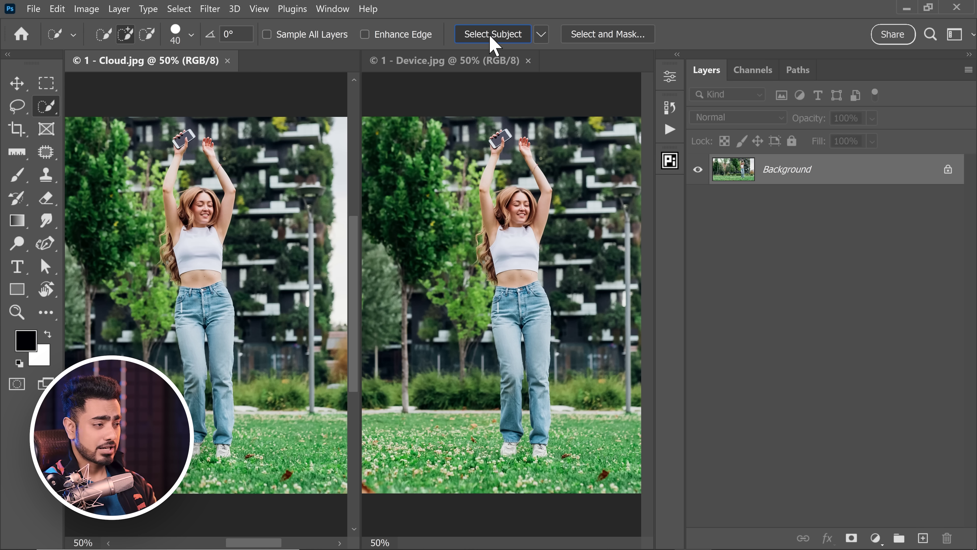
left_click(494, 43)
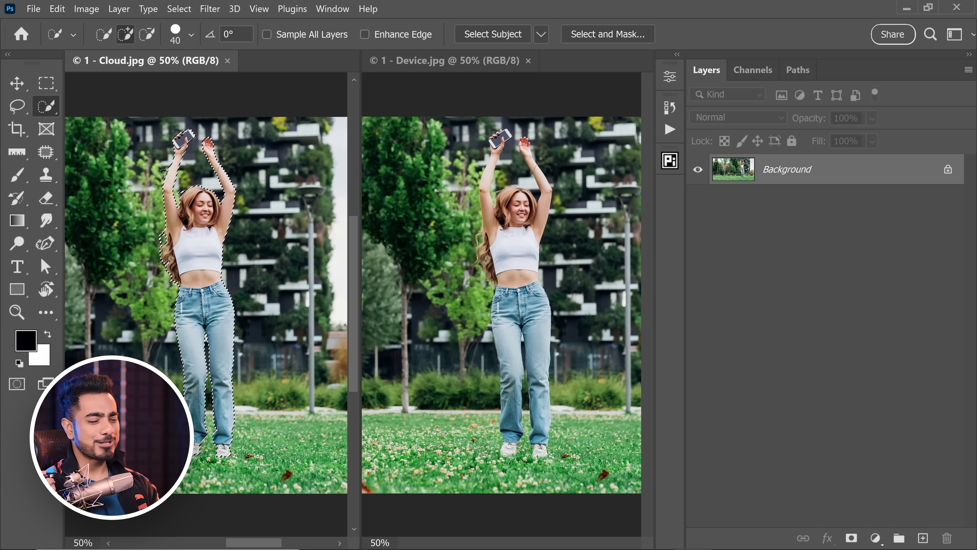
left_click(851, 538)
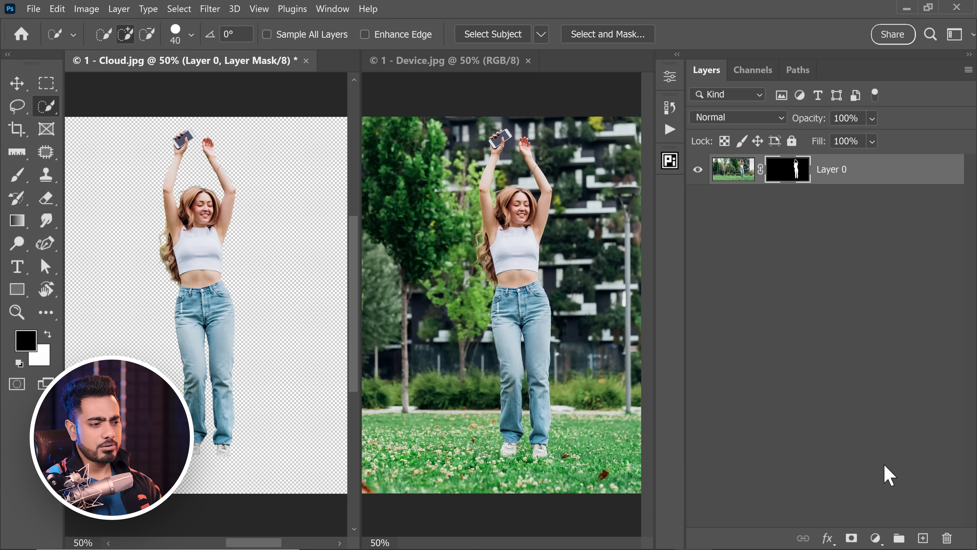
Step: Add a black Contrast Layer behind the woman from the PiX Compositing panel
left_click(670, 165)
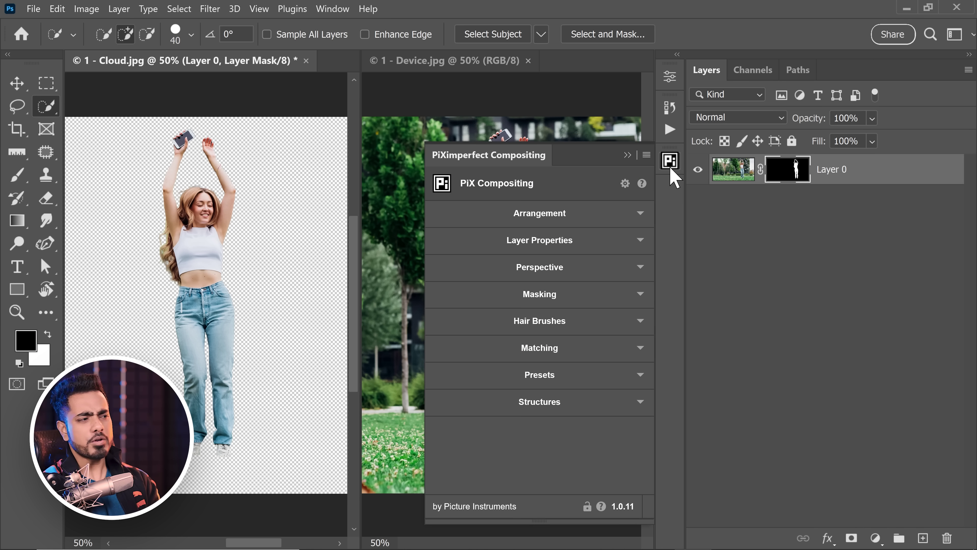
left_click(572, 298)
left_click_drag(646, 301, 644, 380)
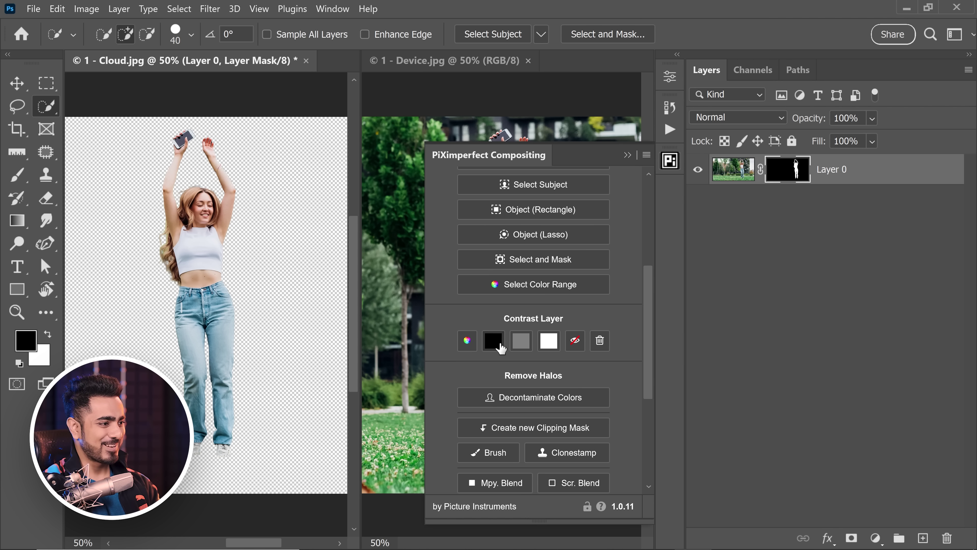
left_click(493, 340)
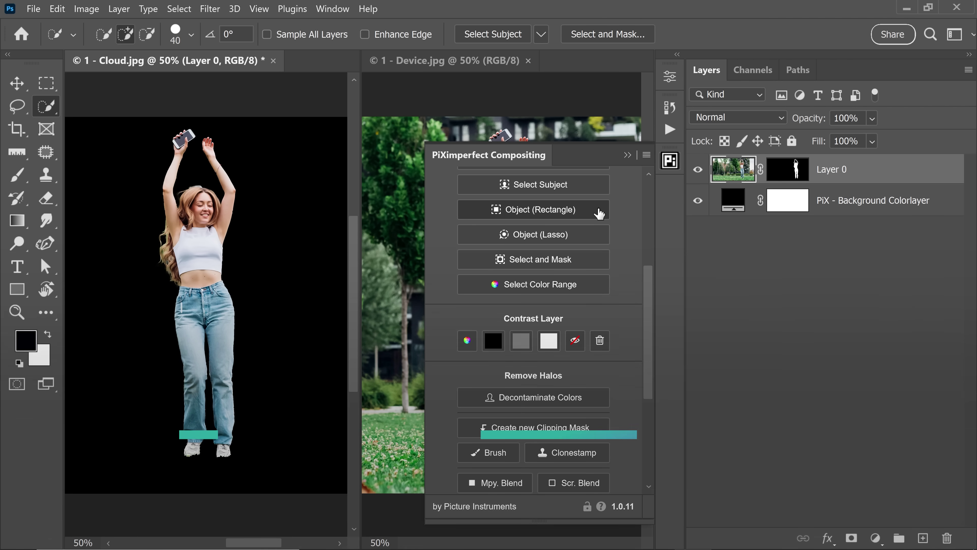
left_click(628, 155)
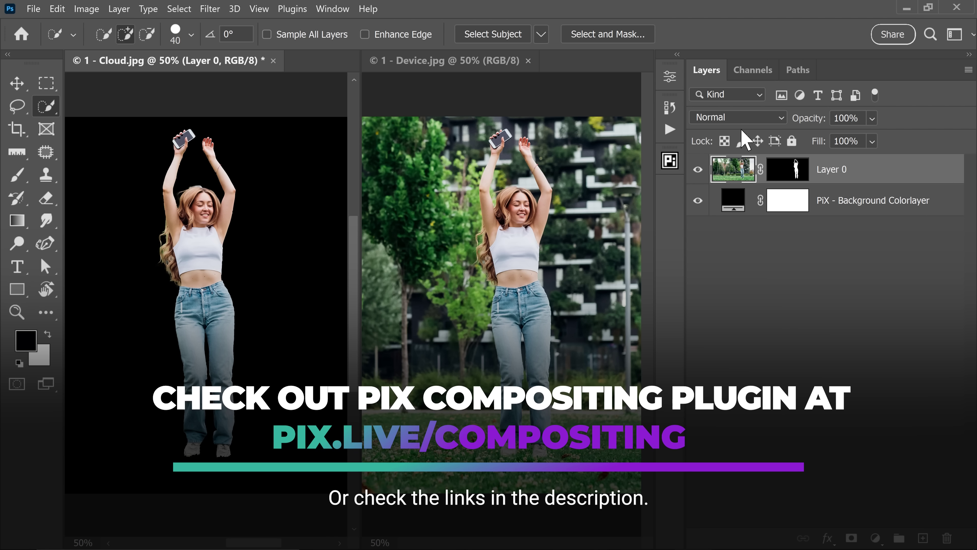
Step: In Device.jpg, keep Device (Quicker results) processing and mask out everything but the woman
left_click(458, 66)
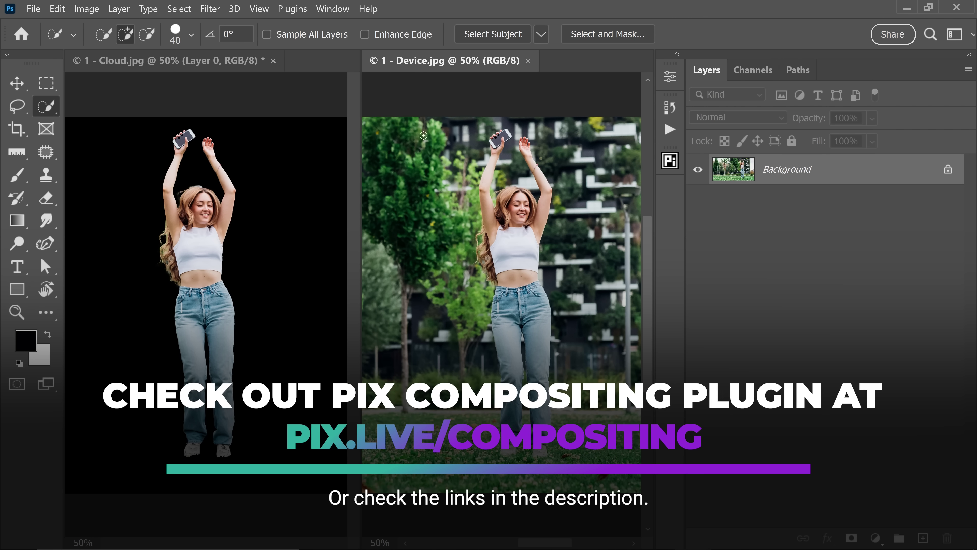
left_click(541, 35)
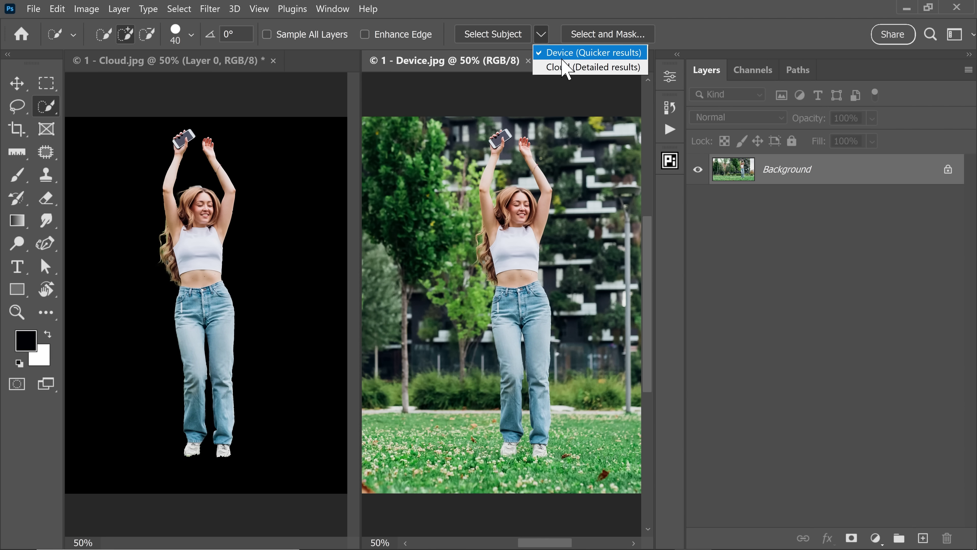
left_click(542, 34)
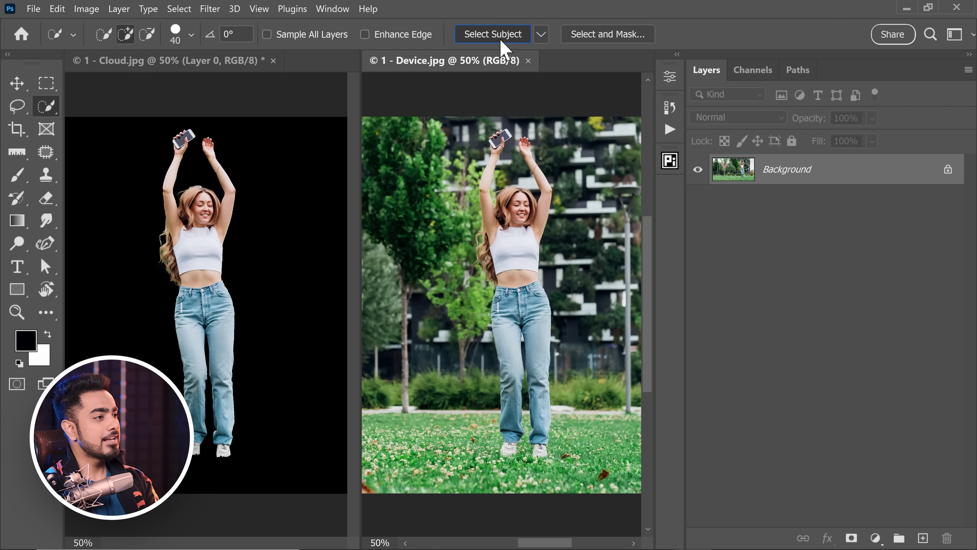
left_click(852, 538)
Step: Put a black Contrast Layer behind the Device.jpg cutout via PiX Compositing
left_click(670, 161)
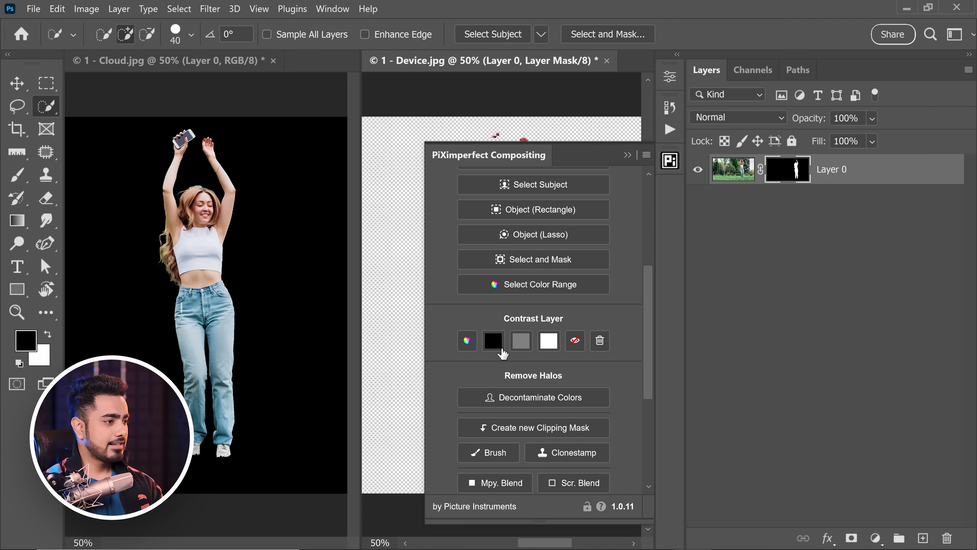
left_click(494, 341)
left_click(628, 156)
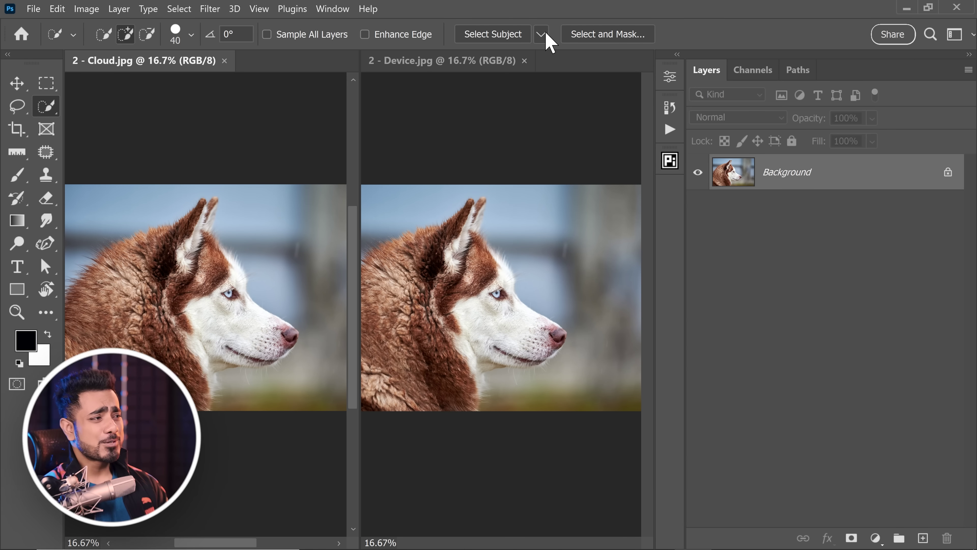
Step: Select the husky in Cloud.jpg using Cloud (Detailed results) Select Subject
left_click(541, 34)
left_click(561, 68)
left_click(496, 36)
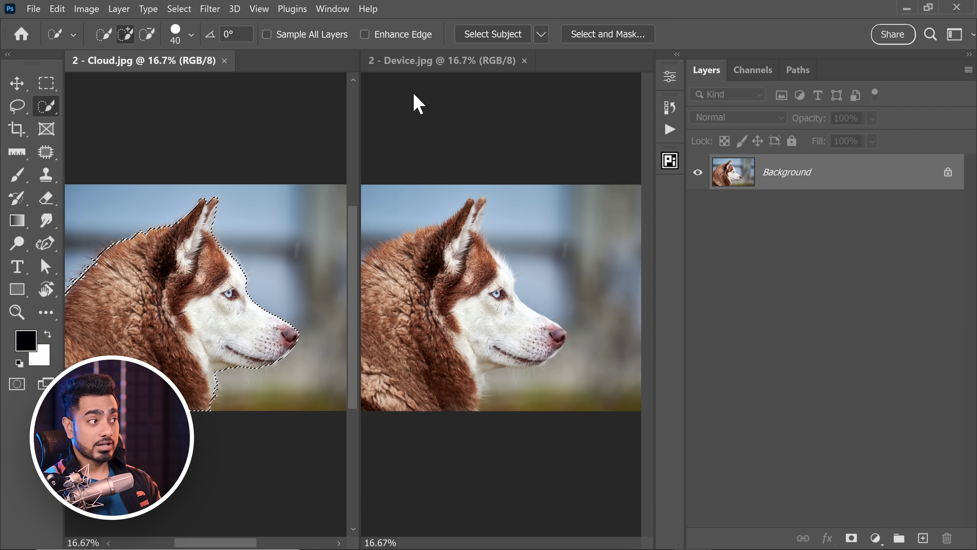
Step: Check the Select Subject processing mode on both Device.jpg and Cloud.jpg without changing it
left_click(437, 65)
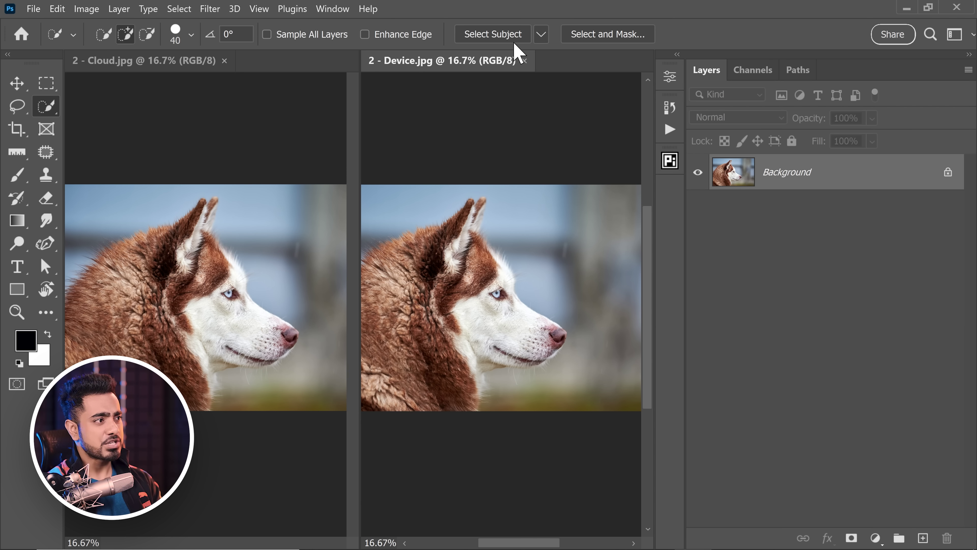
left_click(542, 34)
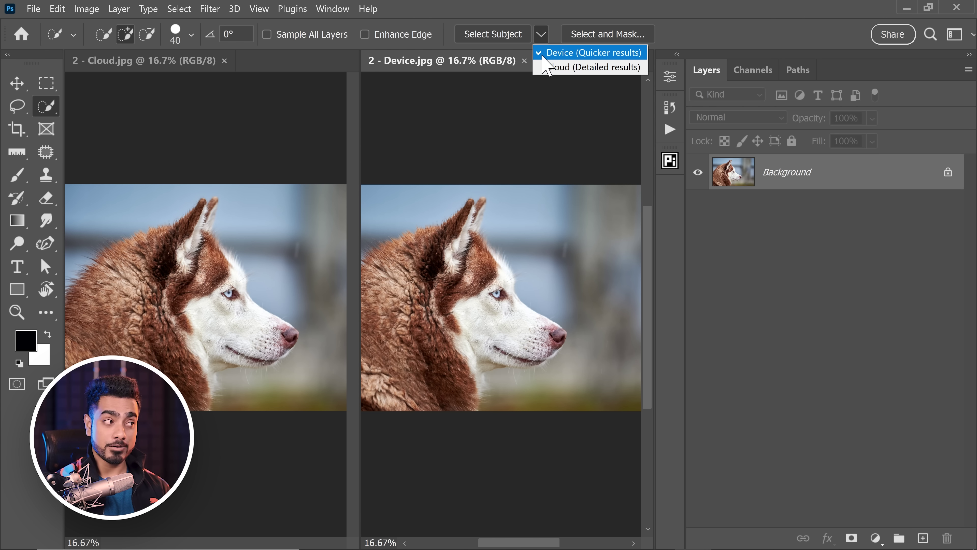
left_click(550, 54)
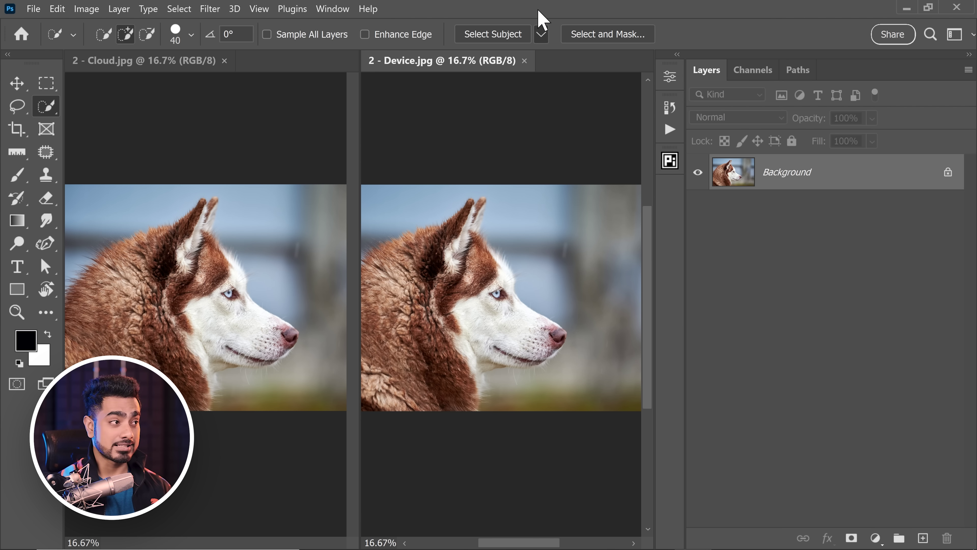
left_click(168, 62)
left_click(541, 35)
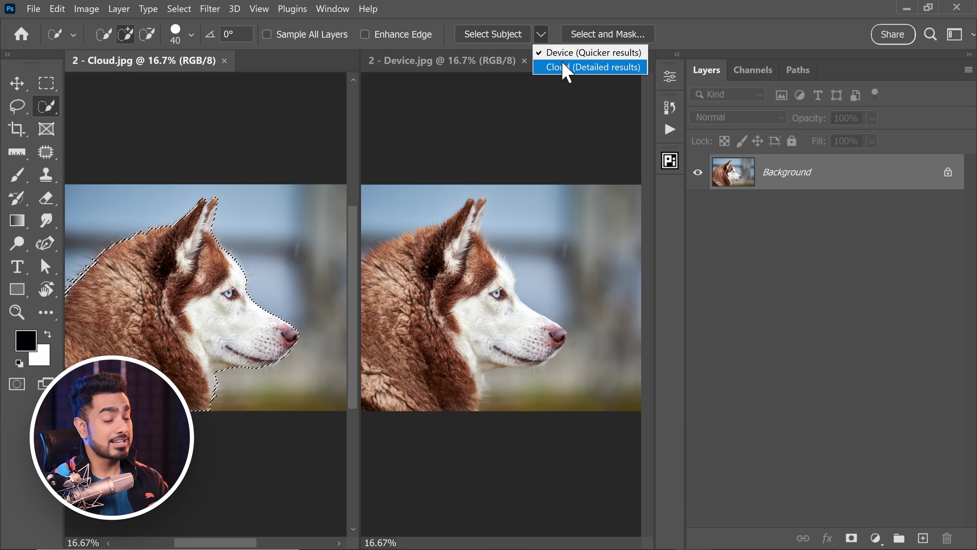
left_click(495, 29)
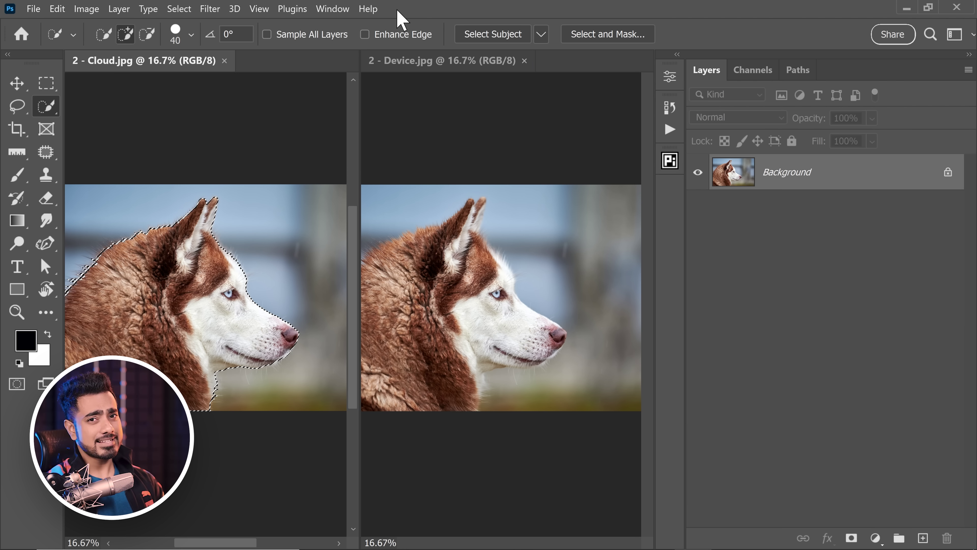
left_click(59, 9)
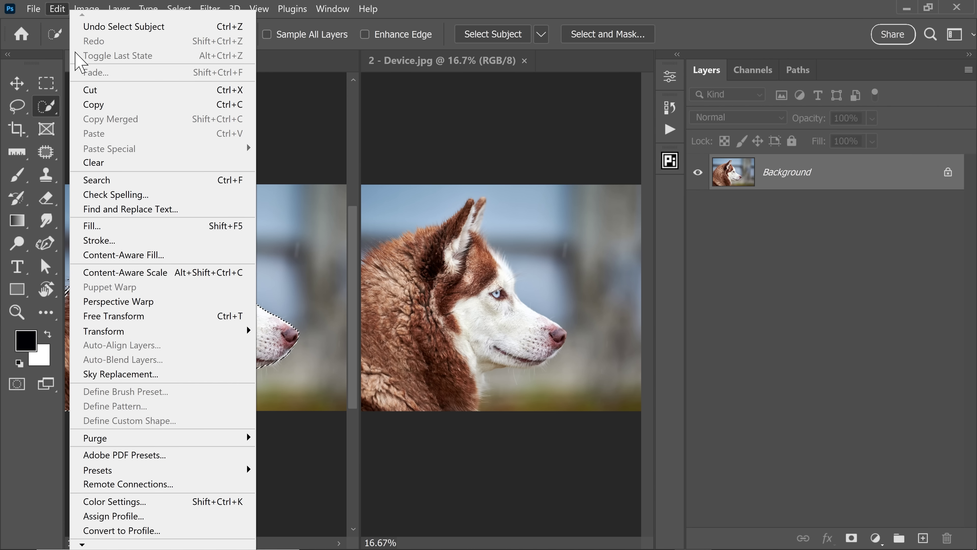
mouse_move(85, 544)
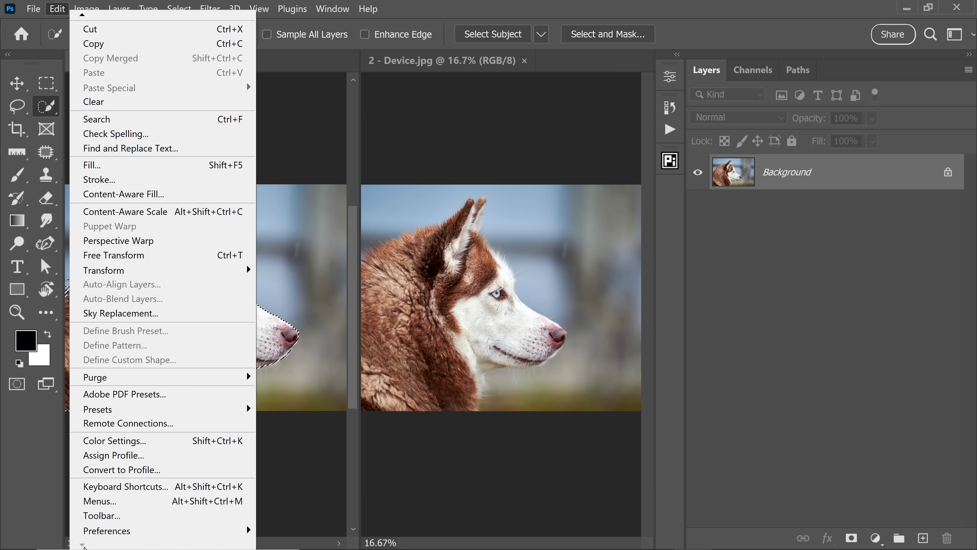
mouse_move(154, 532)
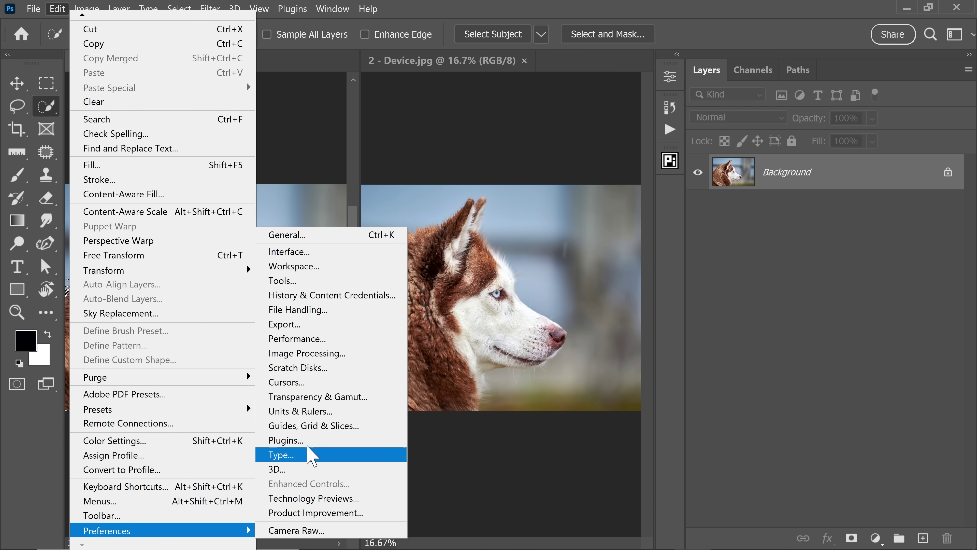
left_click(334, 359)
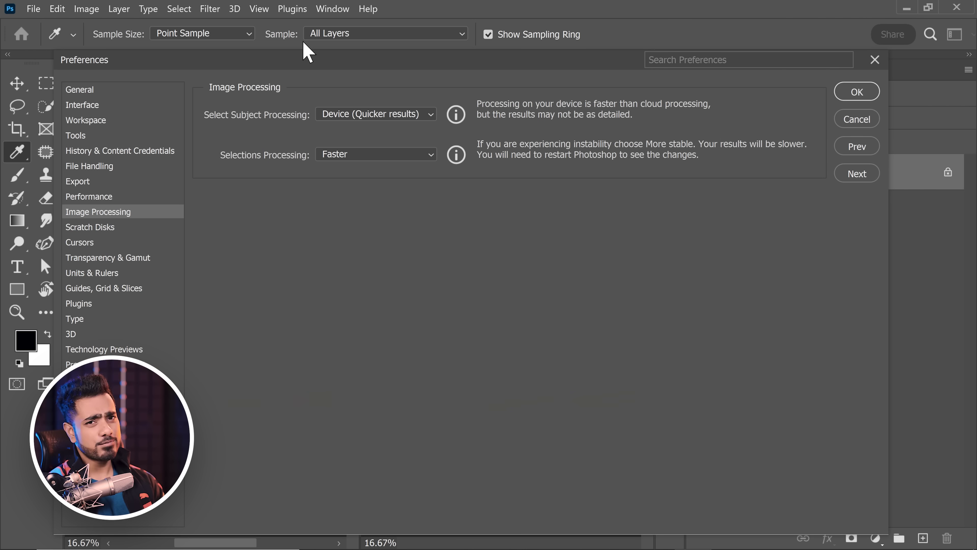
left_click(362, 115)
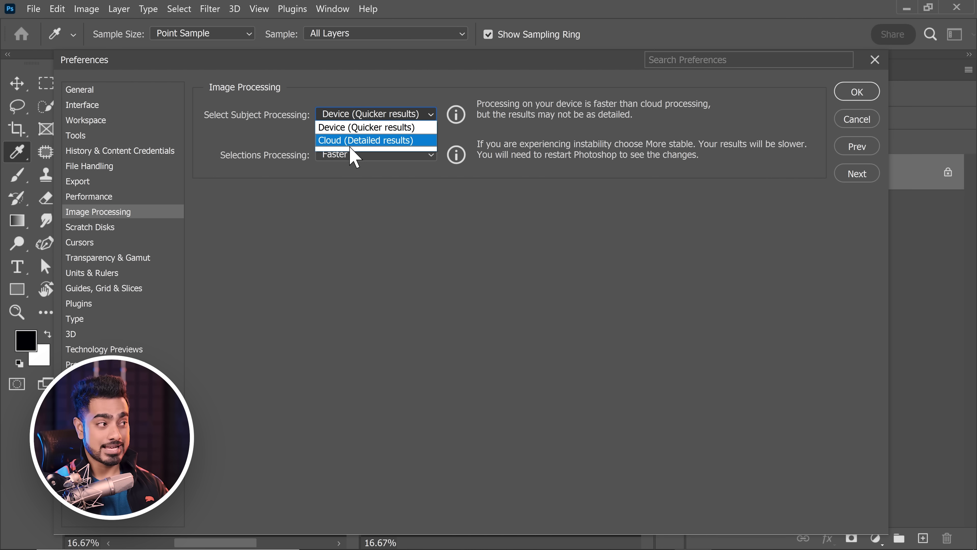
left_click(453, 104)
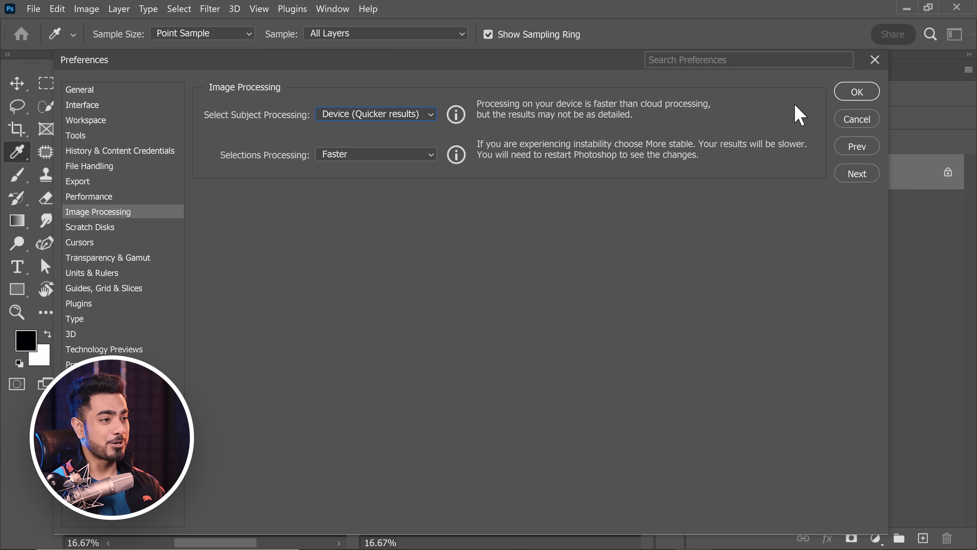
left_click(858, 95)
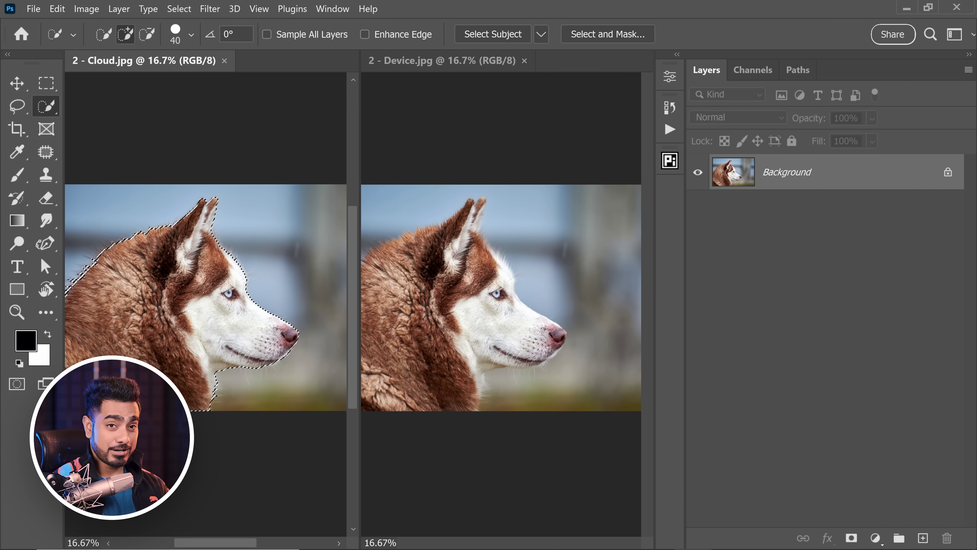
Step: Mask the Cloud husky, then cut out the Device.jpg husky with on-device Select Subject
left_click(851, 538)
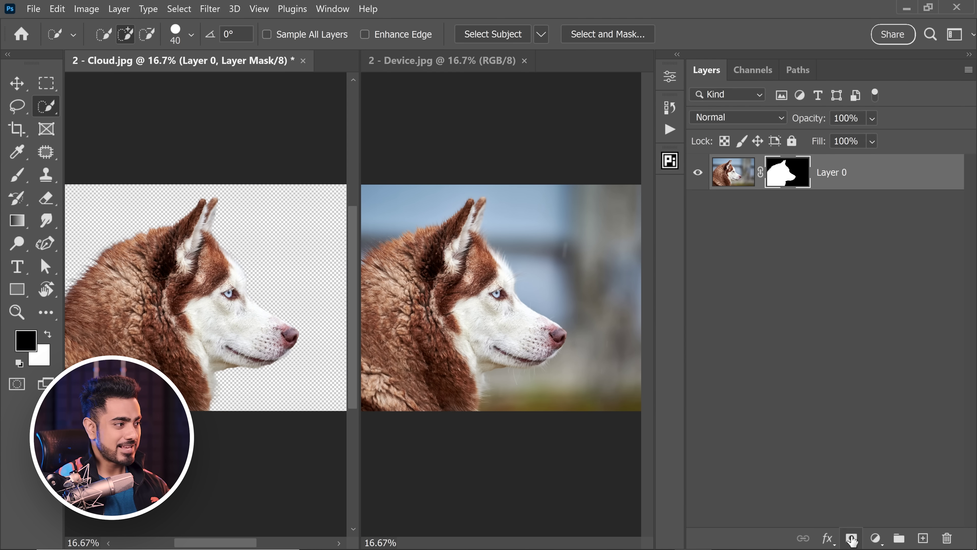
left_click(452, 69)
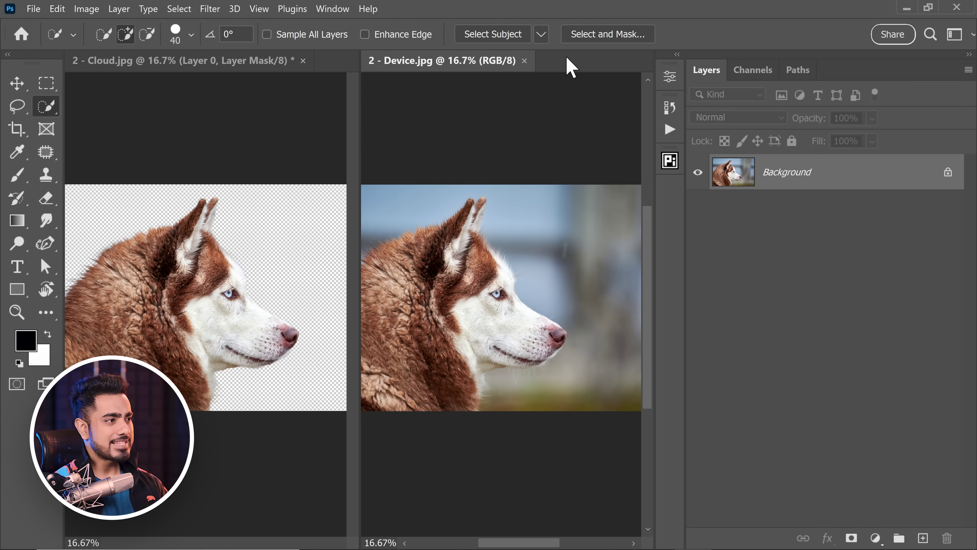
left_click(543, 36)
left_click(545, 54)
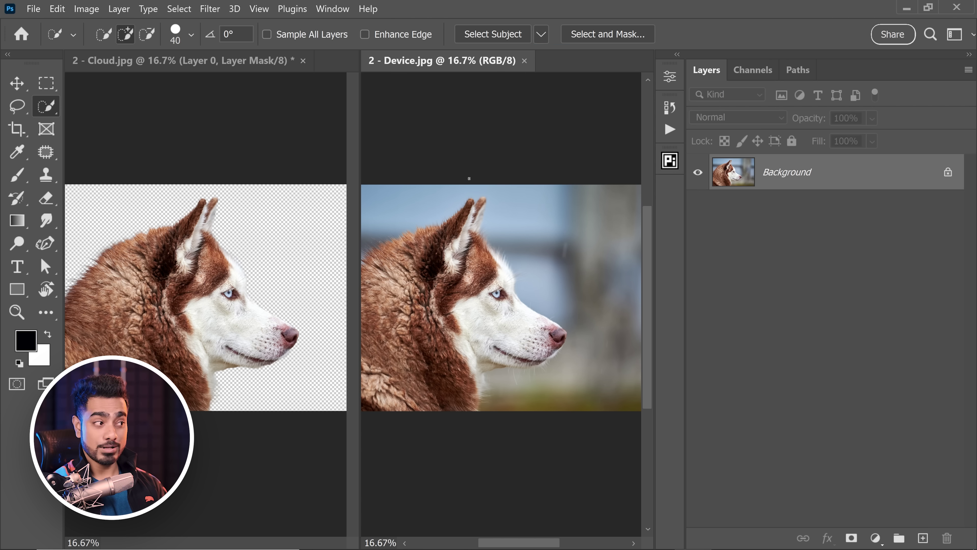
left_click(491, 35)
Step: Add a black Contrast Layer behind the Device dog cutout
left_click(150, 89)
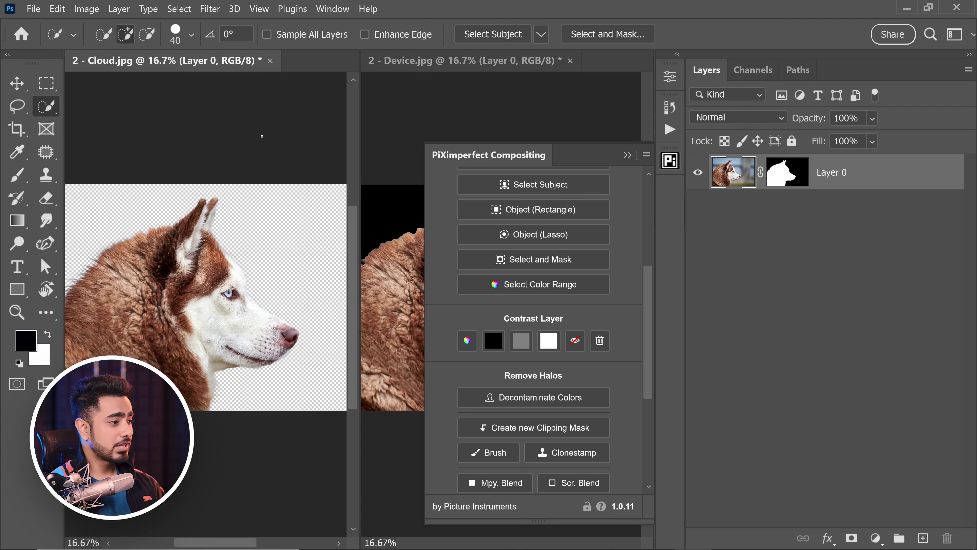
left_click(491, 338)
left_click(628, 155)
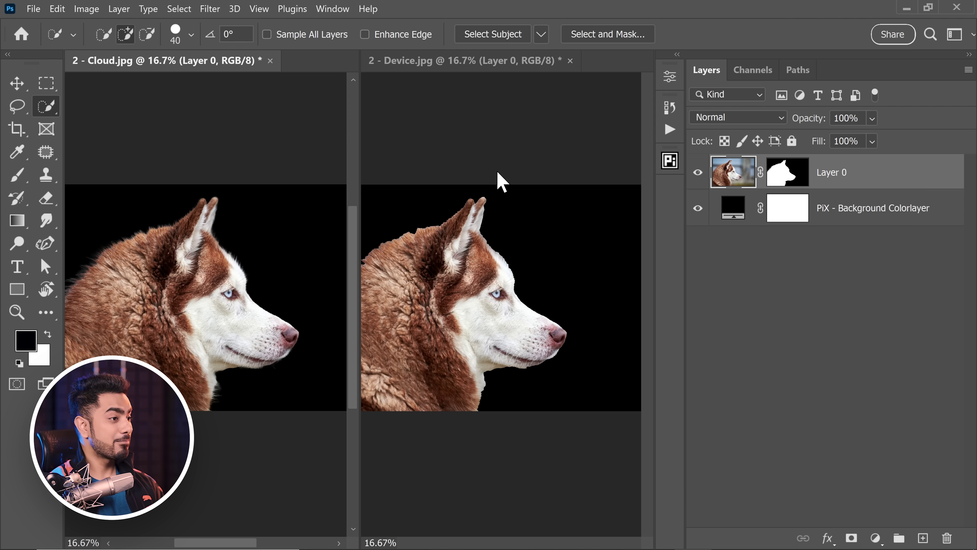
Step: Zoom both documents in on the dogs' fur, ears and face
left_click_drag(111, 249, 192, 207)
left_click_drag(136, 80, 227, 229)
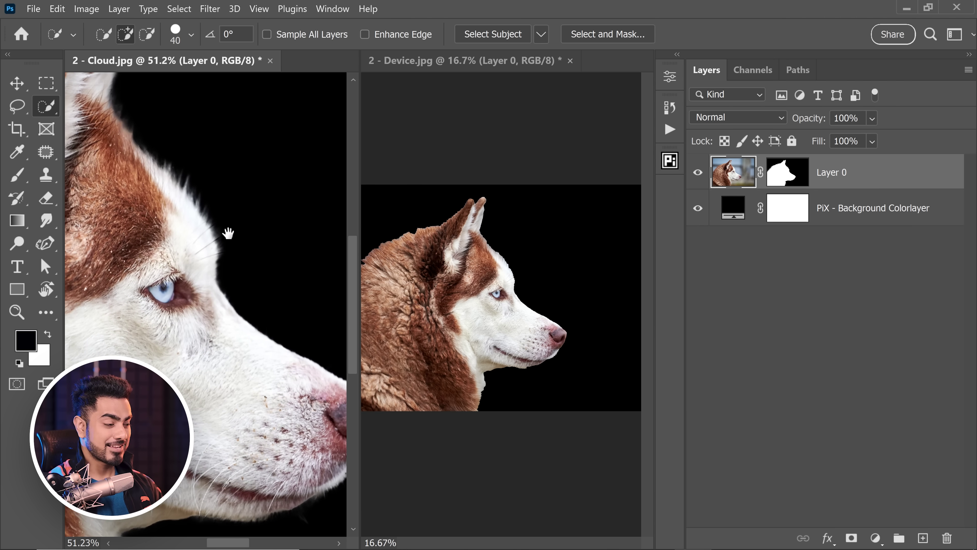
left_click_drag(414, 223, 497, 258)
Step: Refine Hair on the Layer 0 mask in Select and Mask, outputting a new masked layer
left_click(794, 179)
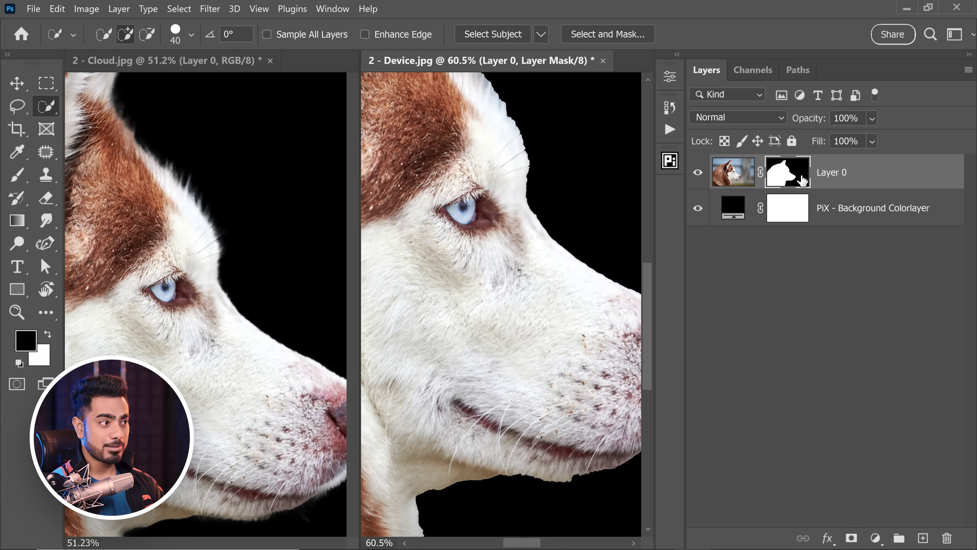
left_click(622, 37)
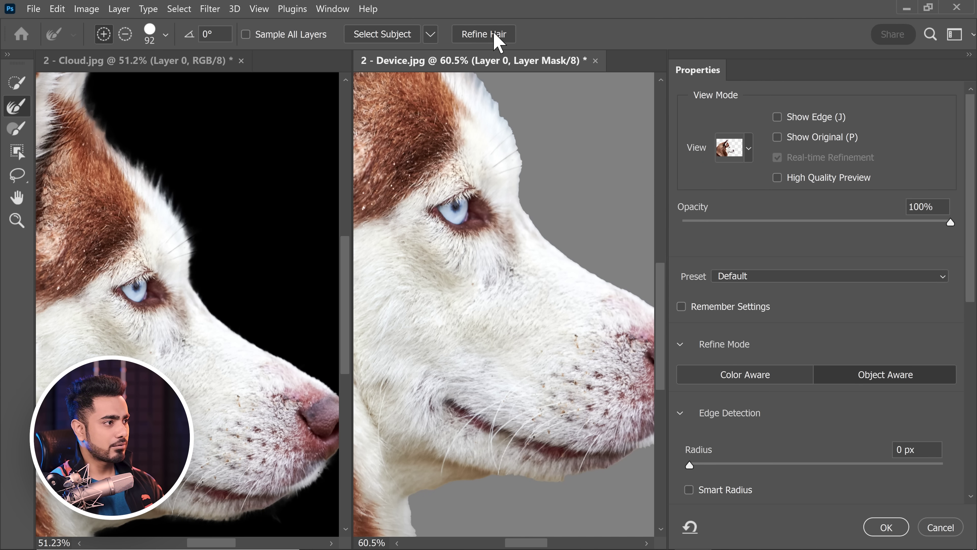
left_click(495, 34)
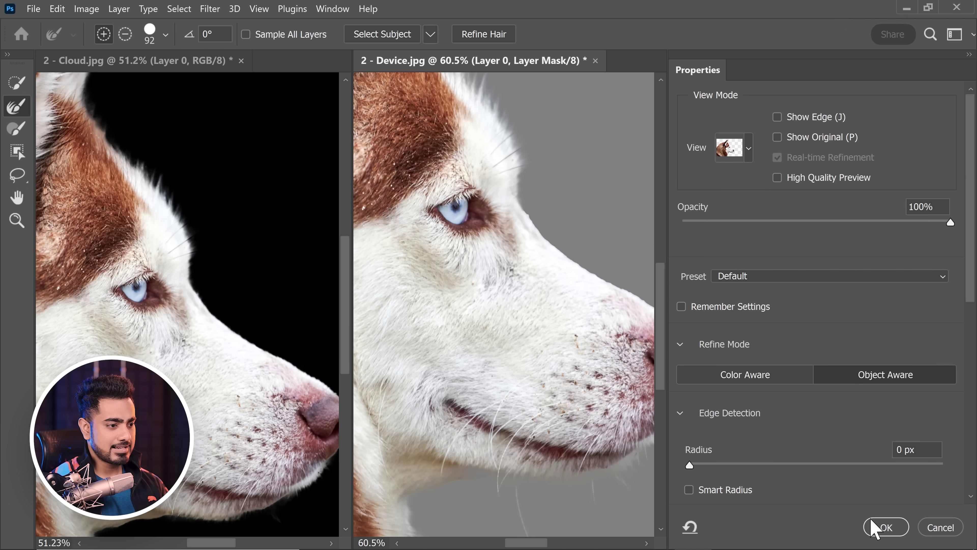
left_click(885, 527)
Step: Frame the Device dog's ears and zoom out to reframe the Cloud dog
scroll(541, 250, "down", 3)
scroll(541, 251, "up", 3)
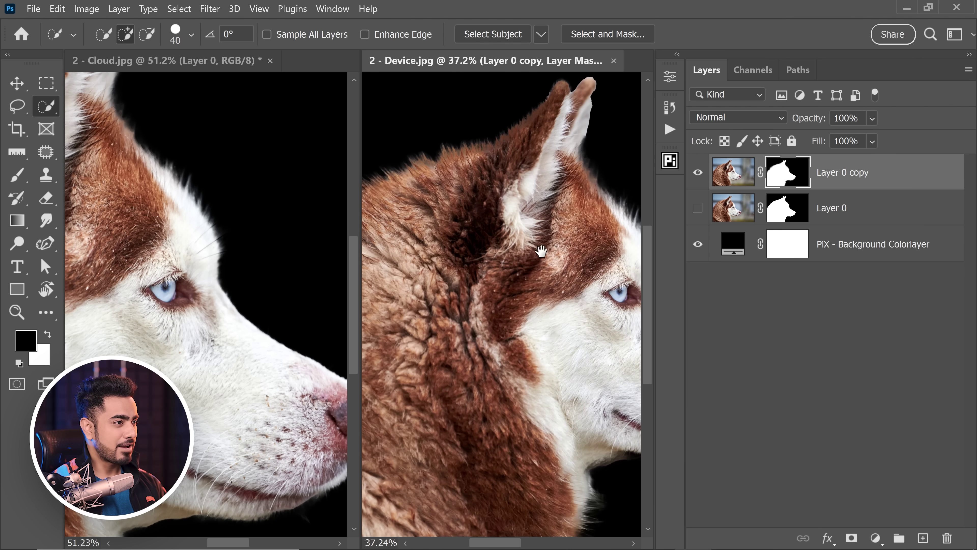
left_click_drag(422, 201, 498, 250)
left_click(282, 256)
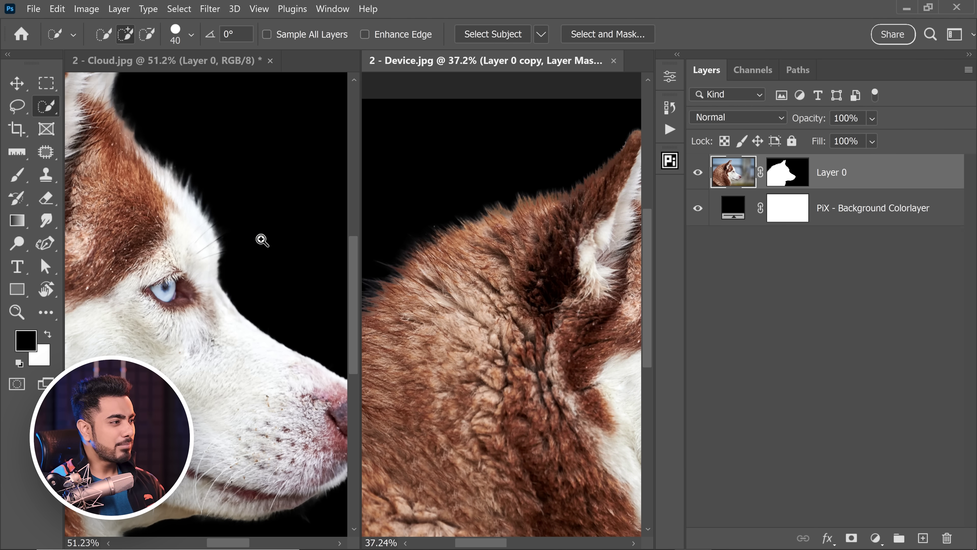
scroll(227, 244, "down", 3)
left_click_drag(253, 267, 309, 288)
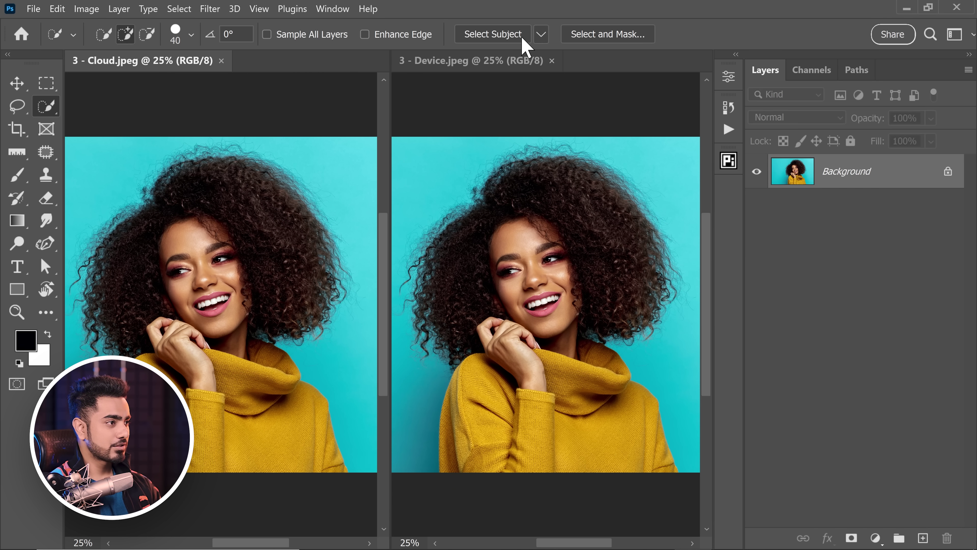
Step: Mask the woman in 3 - Cloud.jpeg using Cloud (Detailed results) Select Subject
left_click(733, 162)
left_click_drag(708, 299, 702, 242)
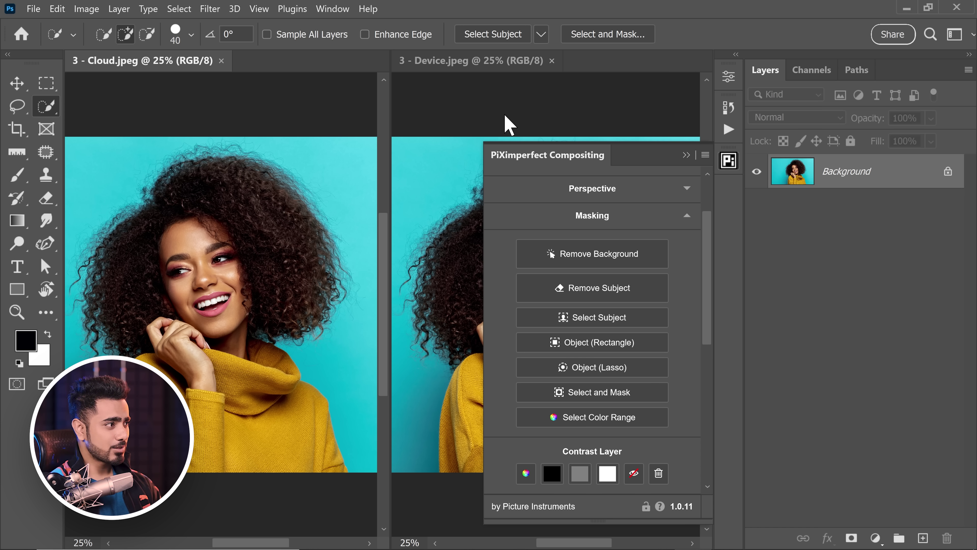
left_click(686, 156)
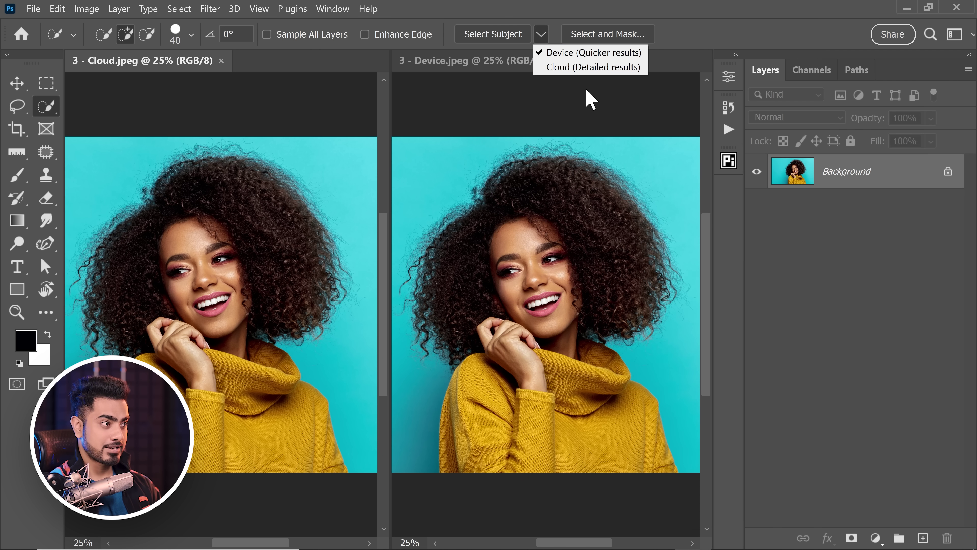
left_click(568, 68)
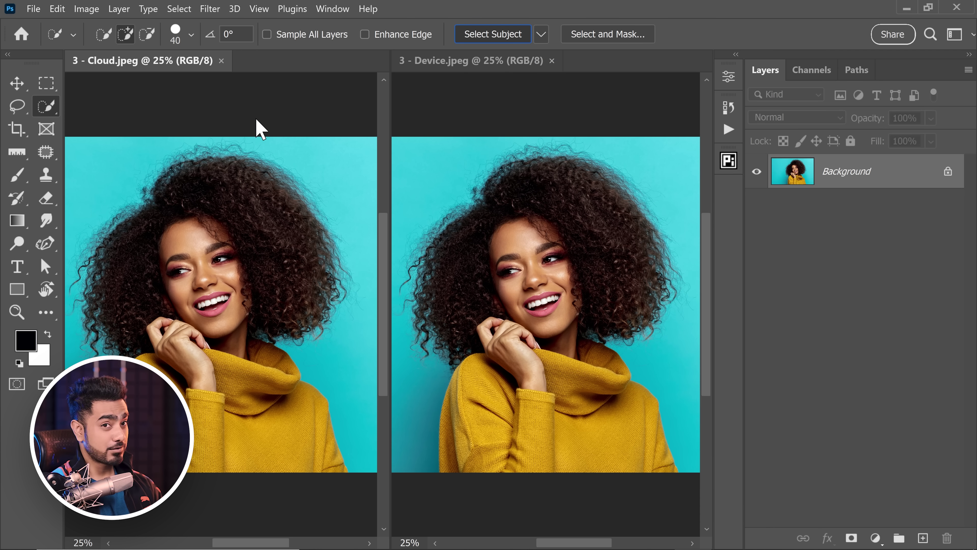
left_click(851, 537)
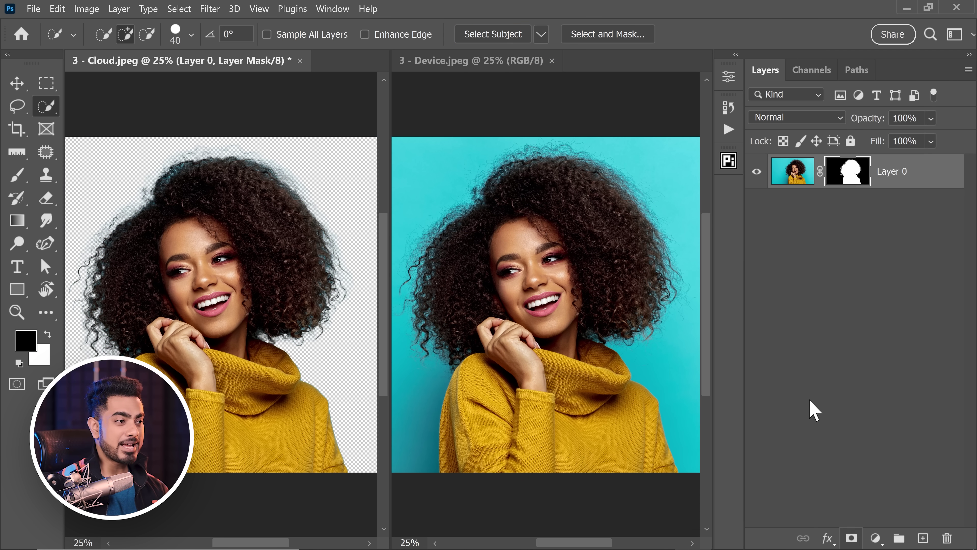
Step: Add a black Contrast Layer behind the 3 - Cloud.jpeg cutout
left_click(729, 161)
left_click(551, 473)
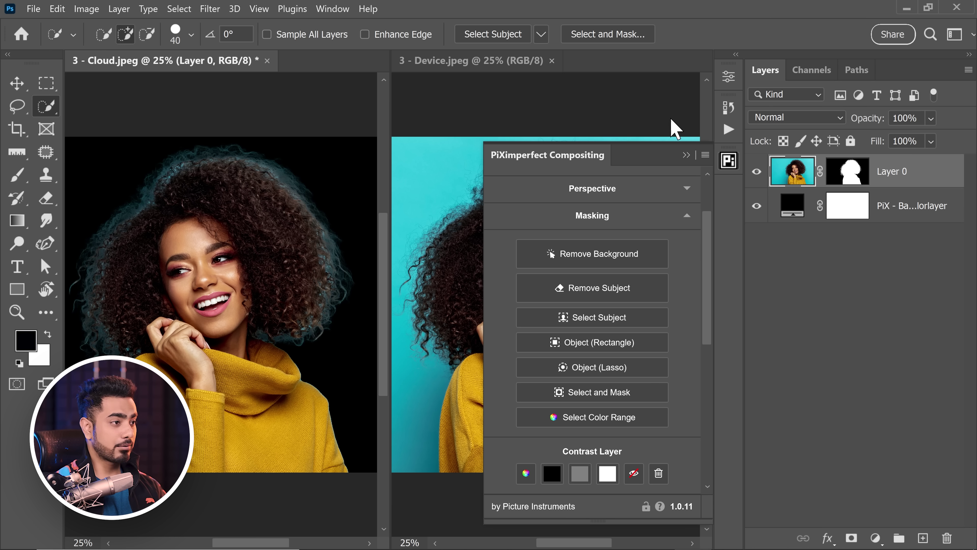
left_click(686, 155)
Step: Remove the background in 3 - Device.jpeg and put the woman on a black Contrast Layer
left_click(469, 61)
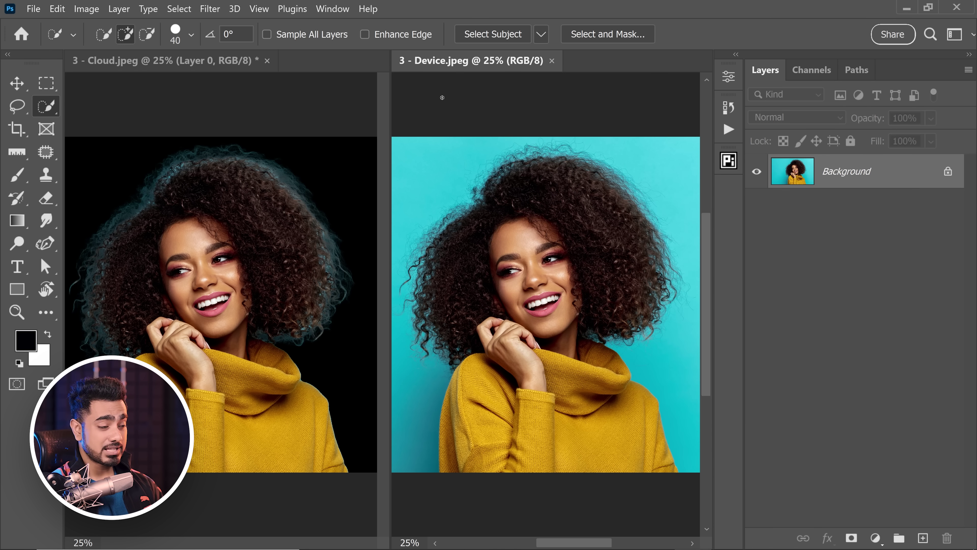
left_click(729, 161)
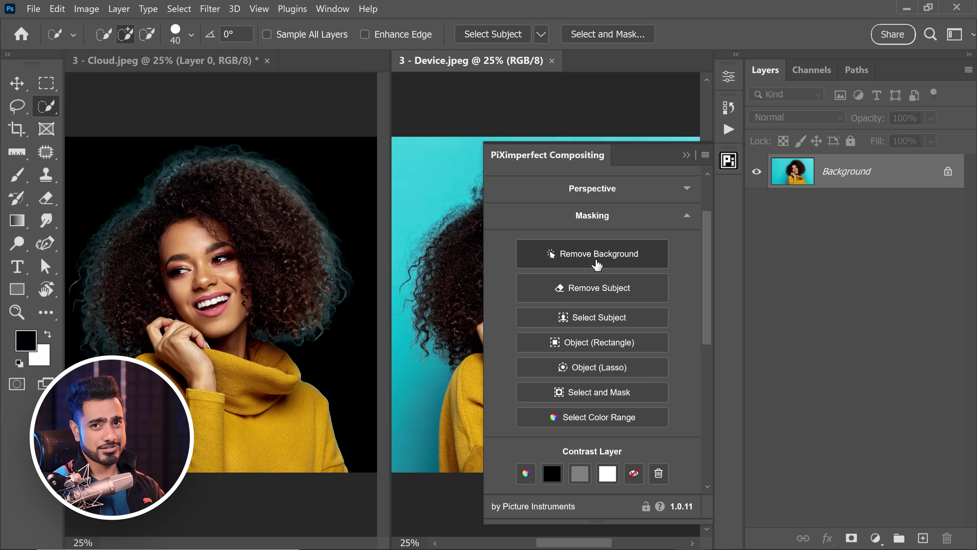
left_click_drag(708, 281, 709, 306)
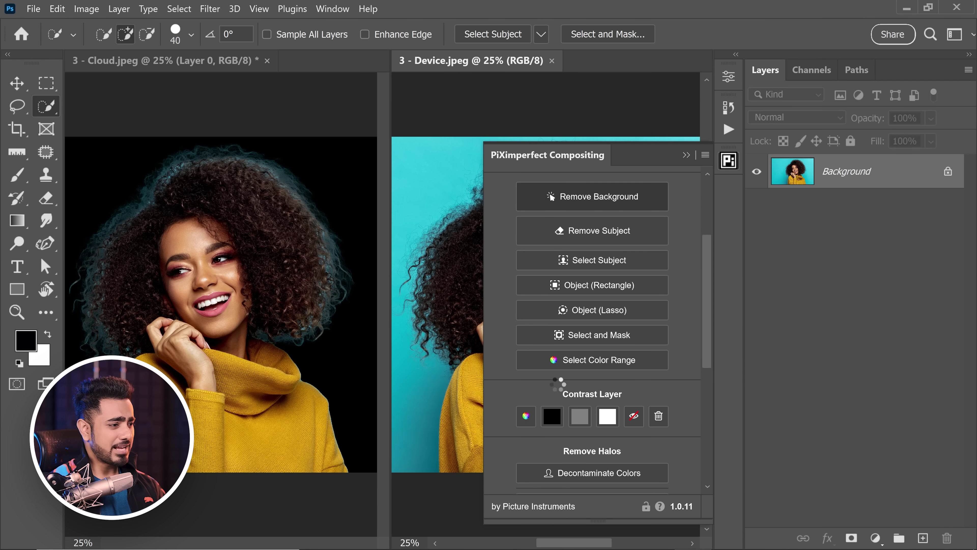
left_click(552, 416)
left_click(686, 155)
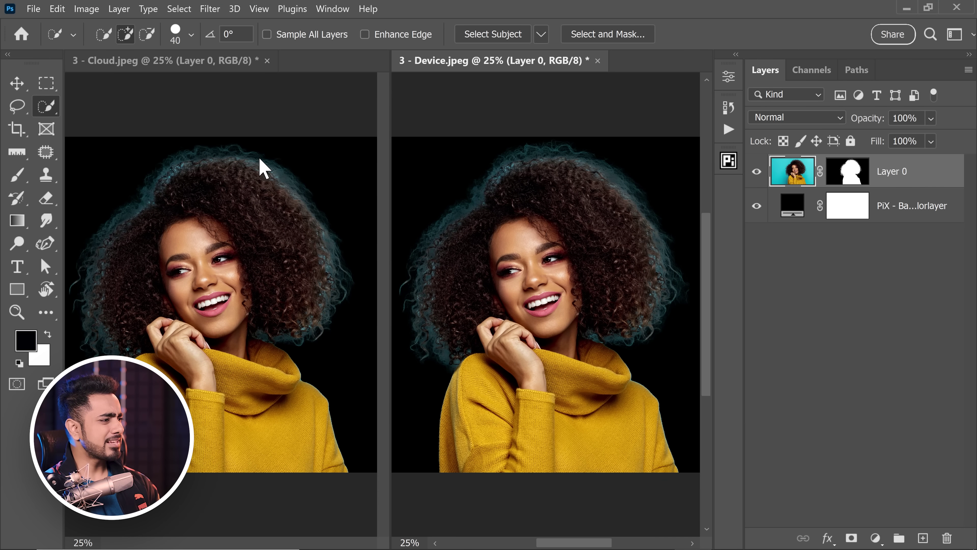
Step: Fit the Cloud image in its window and enable Zoom All Windows for the Zoom tool
left_click(263, 166)
scroll(269, 154, "up", 6)
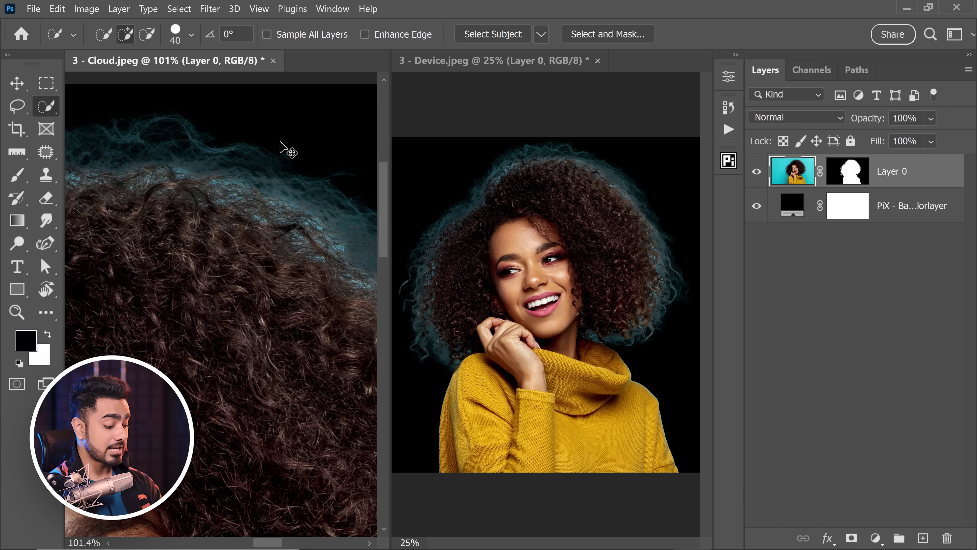
key("ctrl+0")
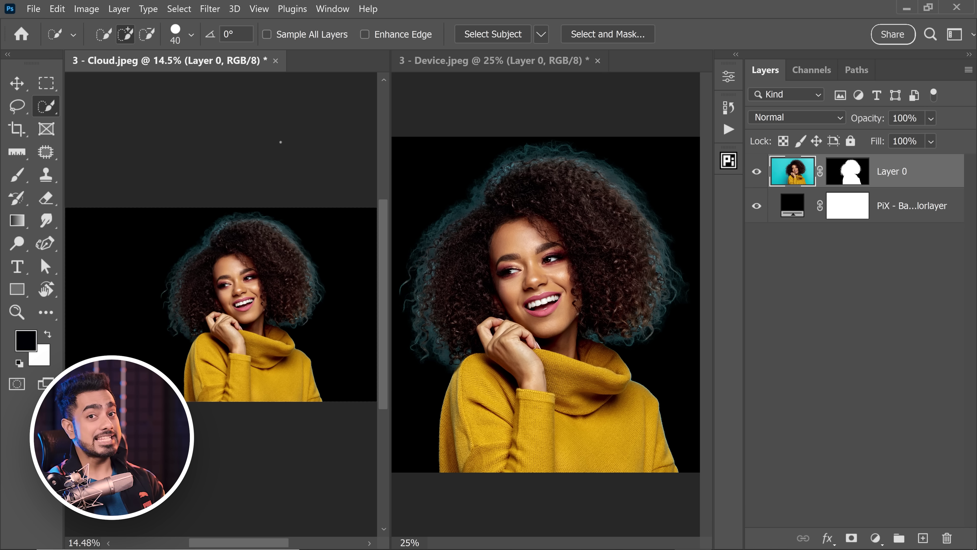
left_click(15, 311)
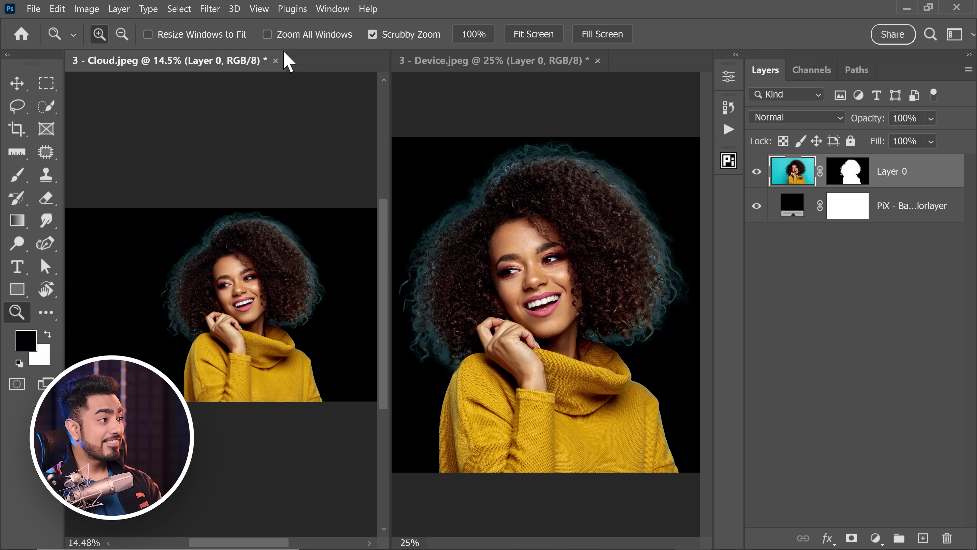
left_click(269, 35)
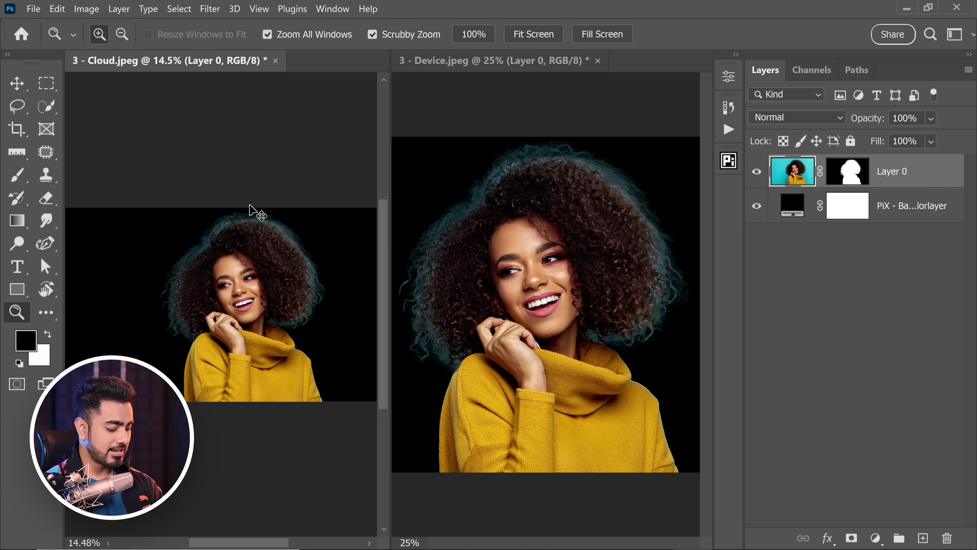
Step: Zoom both windows into the hair and align them on the same left hair edge
left_click_drag(275, 244, 316, 256)
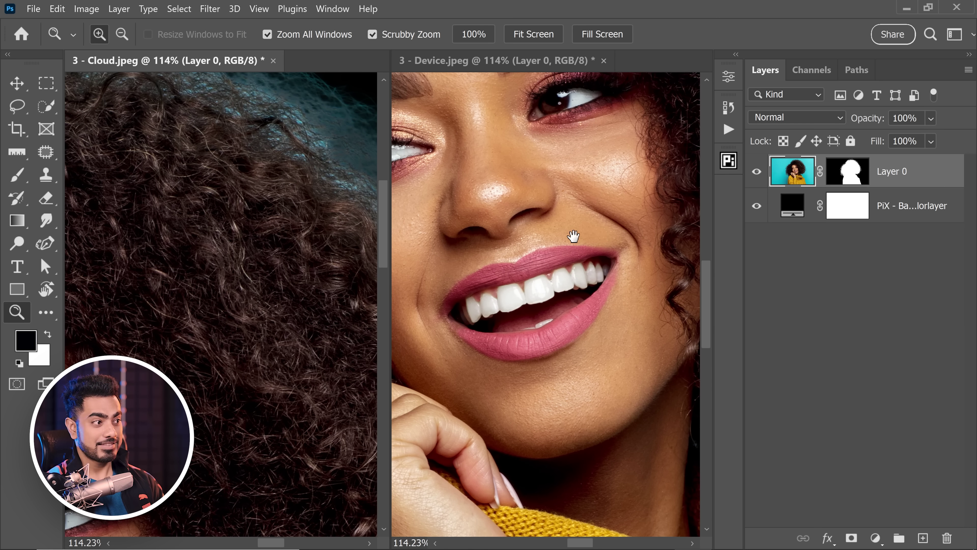
left_click_drag(574, 235, 526, 339)
left_click_drag(250, 154, 206, 294)
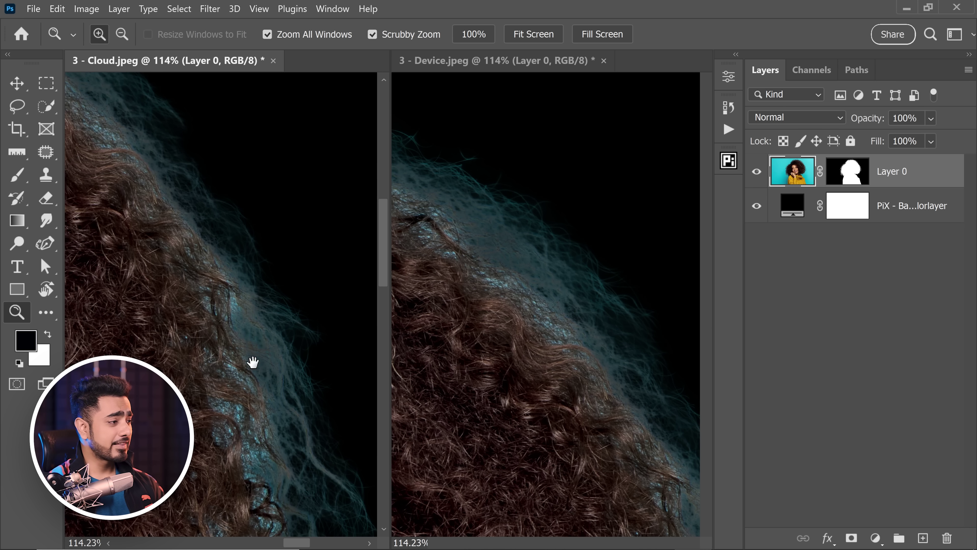
left_click_drag(253, 362, 267, 280)
left_click_drag(580, 401, 512, 293)
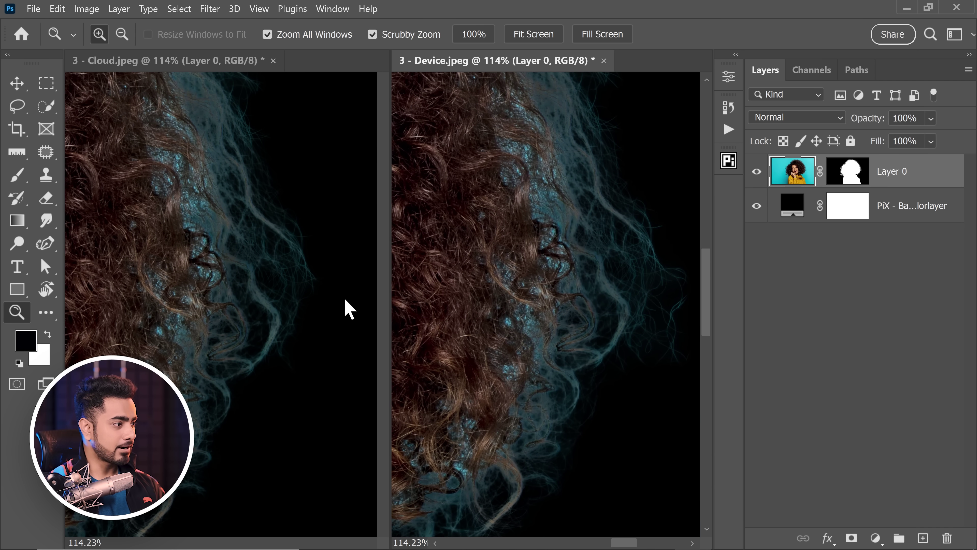
scroll(558, 321, "right", 2)
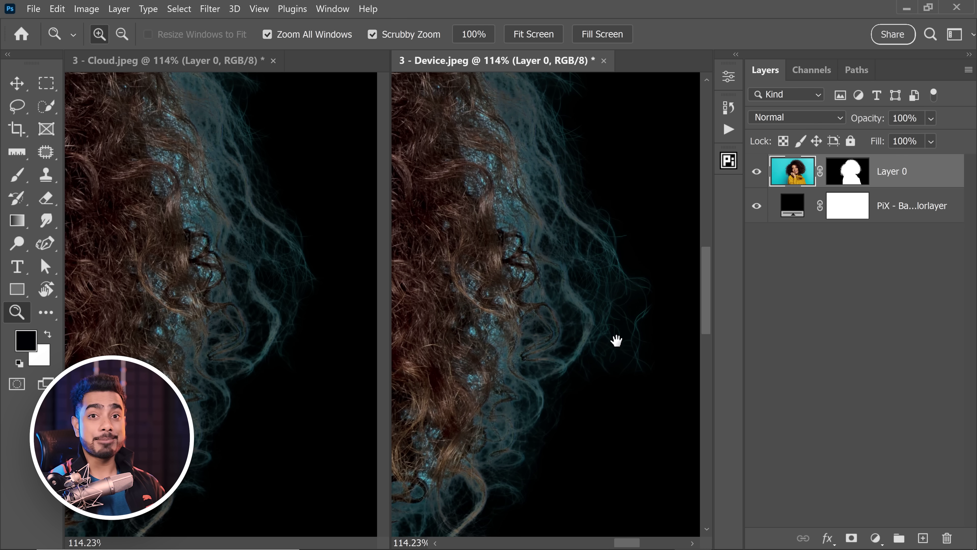
Step: Zoom back out, then align both views close up on the top-of-head hair edge
left_click(203, 211)
left_click_drag(207, 208, 255, 192)
scroll(253, 251, "left", 4)
scroll(199, 215, "up", 5)
left_click_drag(462, 181, 604, 322)
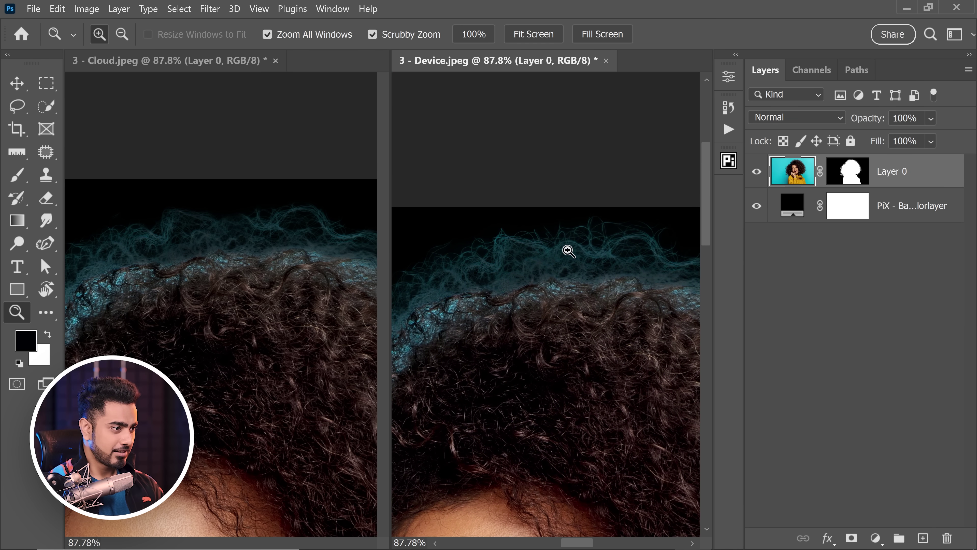
left_click_drag(596, 252, 611, 247)
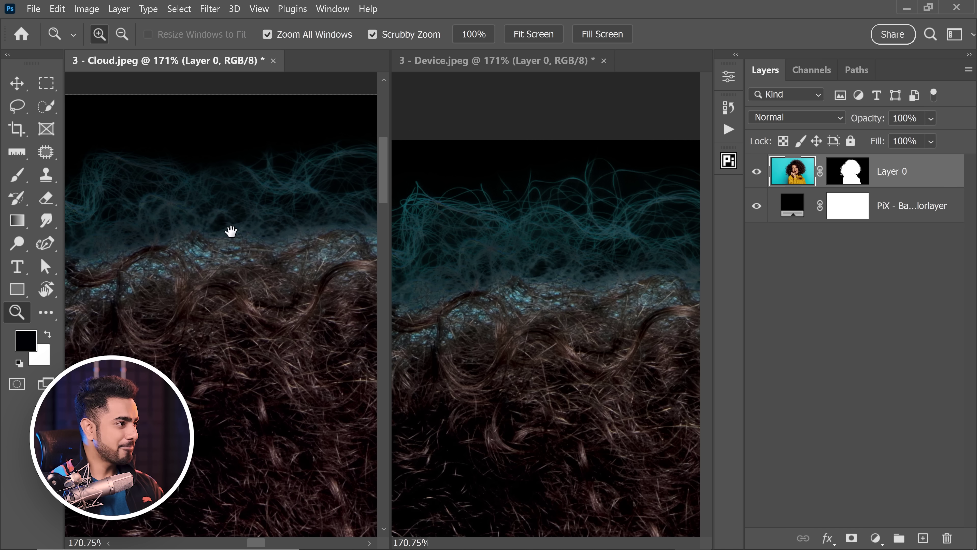
left_click(515, 240)
left_click_drag(514, 241, 481, 151)
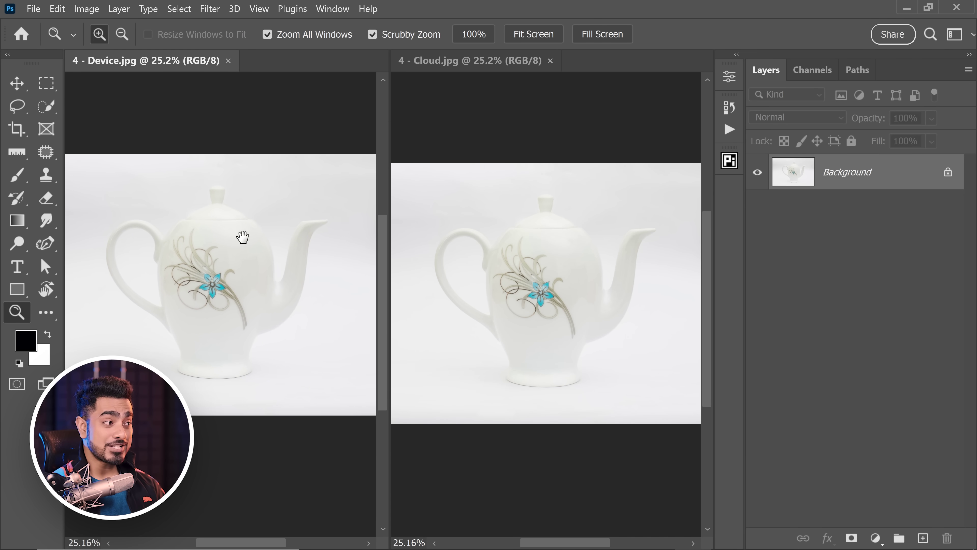
Step: Switch to Quick Selection and keep Select Subject set to Device processing for the teapot
left_click_drag(251, 306, 264, 308)
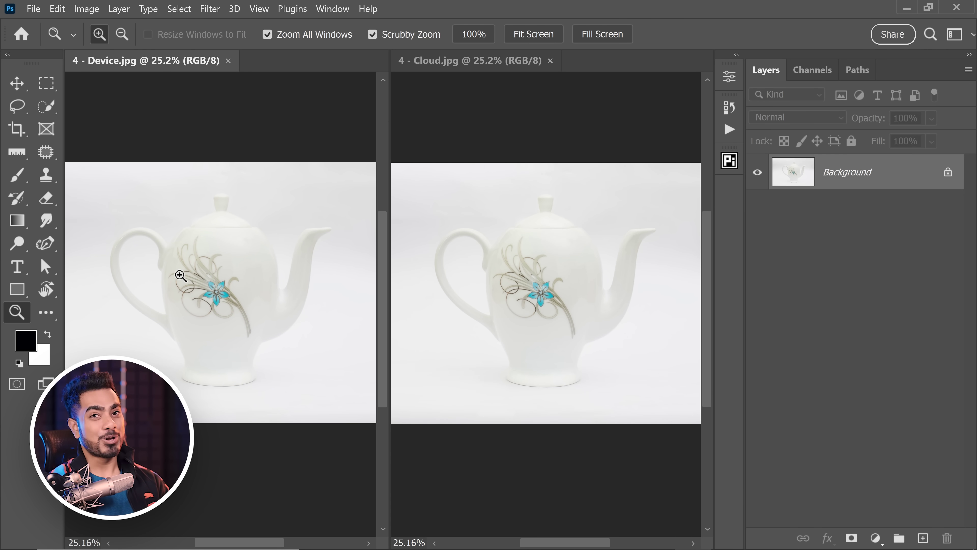
left_click(46, 106)
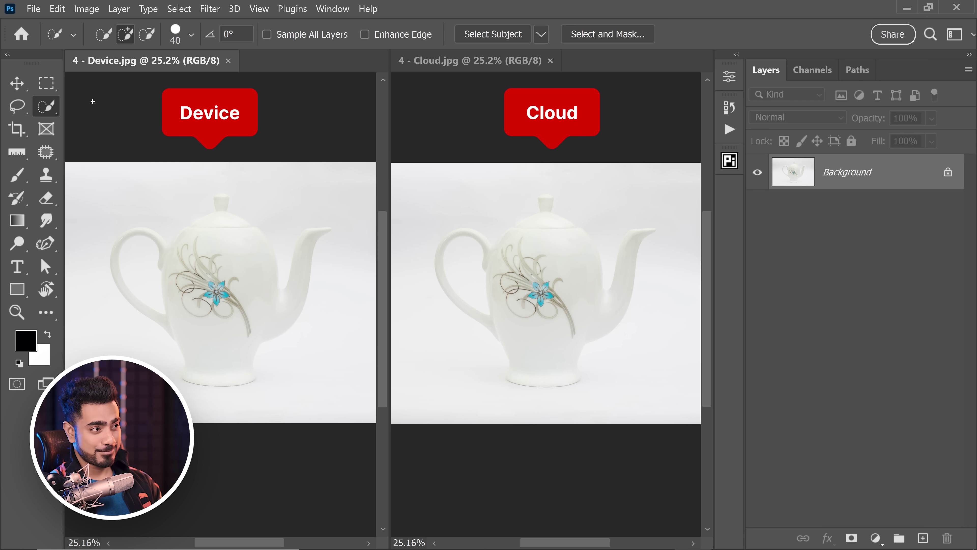
left_click(541, 35)
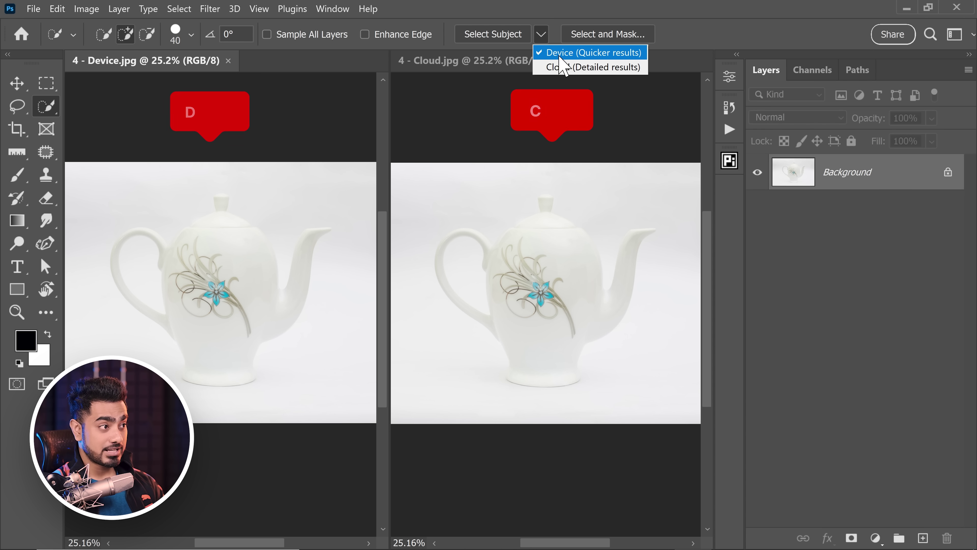
left_click(534, 15)
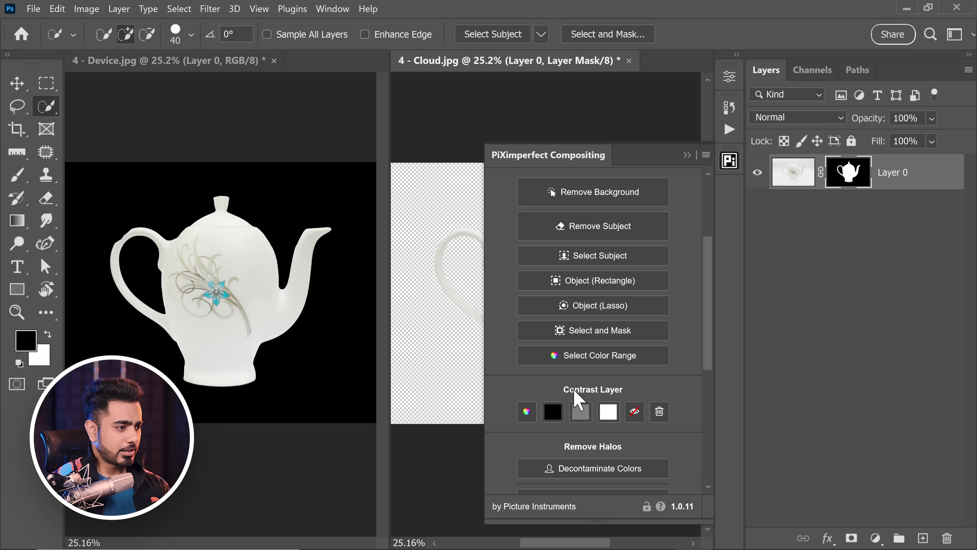
Step: Add the black backdrop, hide the compositing panel, and zoom both teapots into the handle
left_click(553, 412)
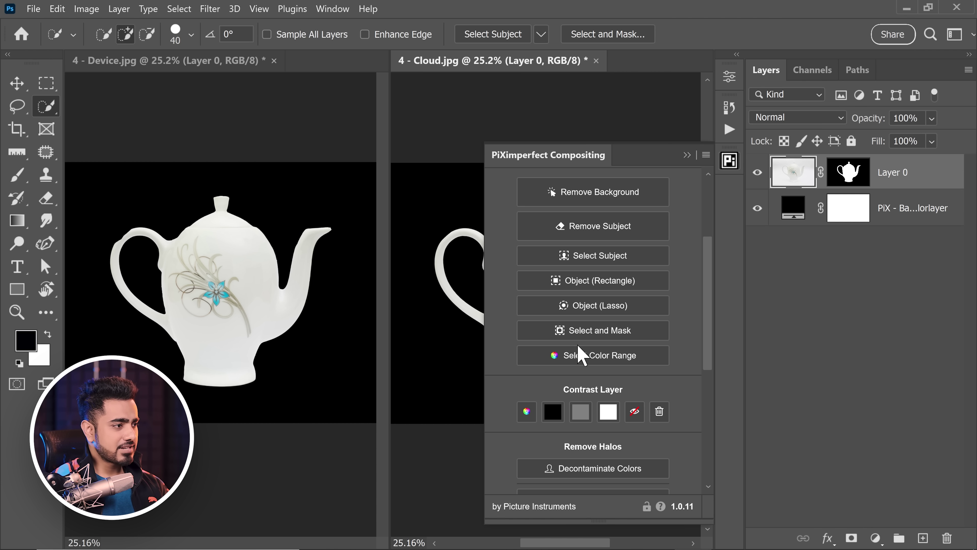
left_click(689, 154)
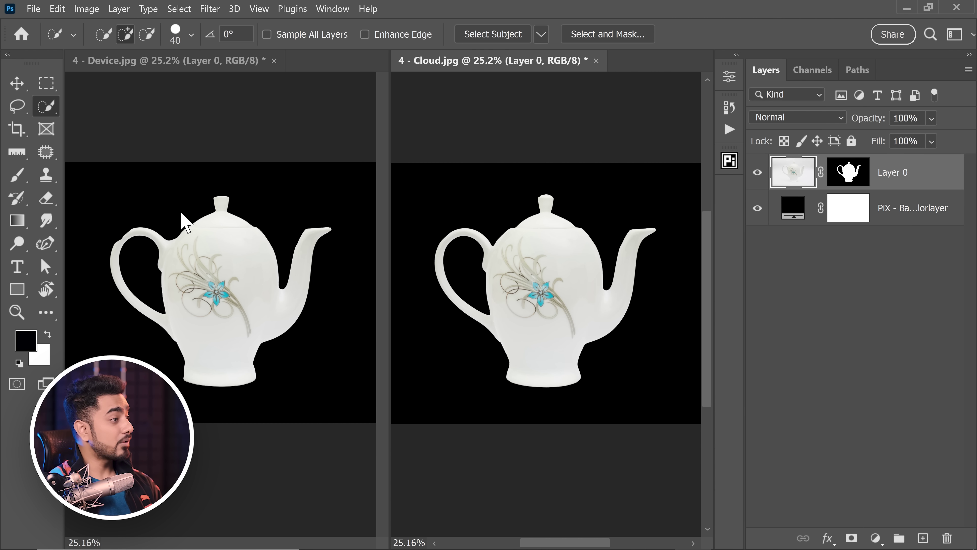
left_click(127, 239)
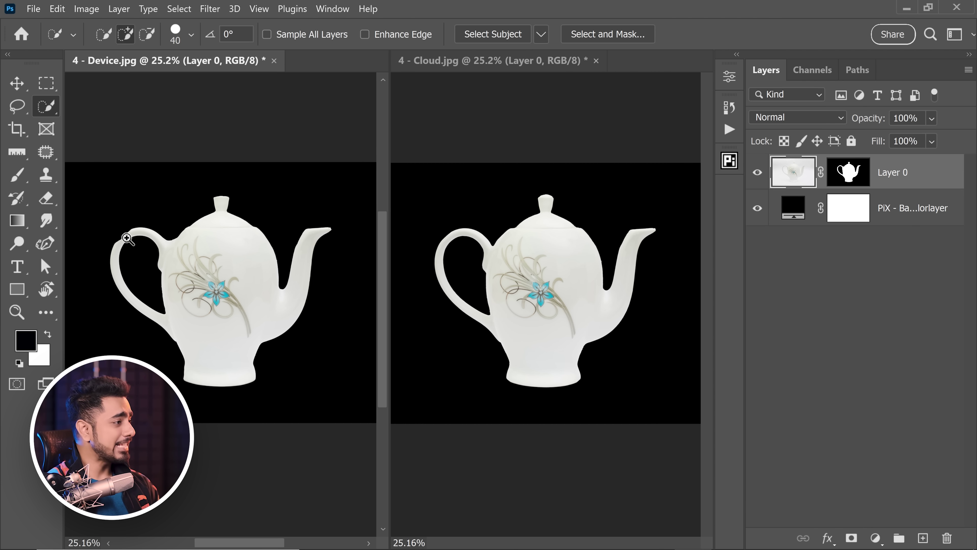
left_click_drag(127, 239, 190, 257)
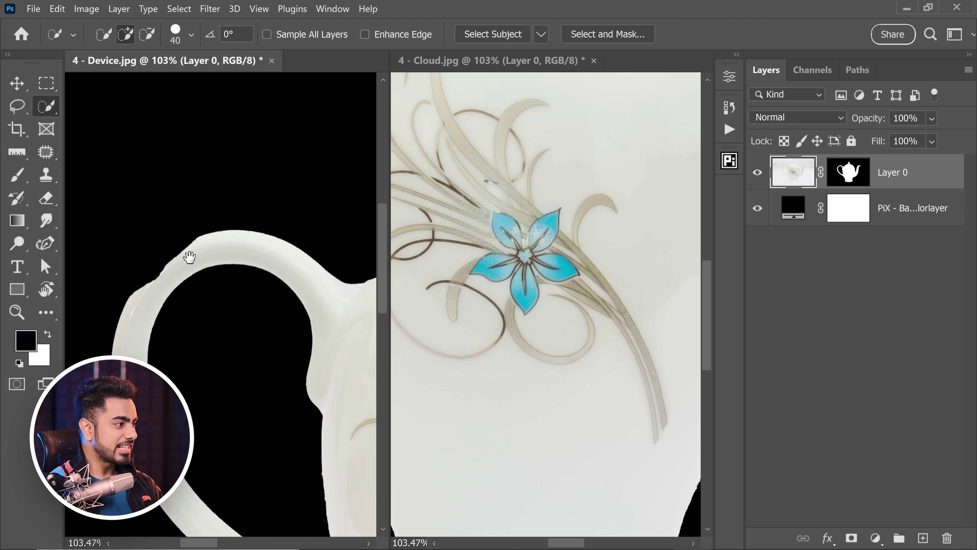
left_click_drag(479, 204, 516, 245)
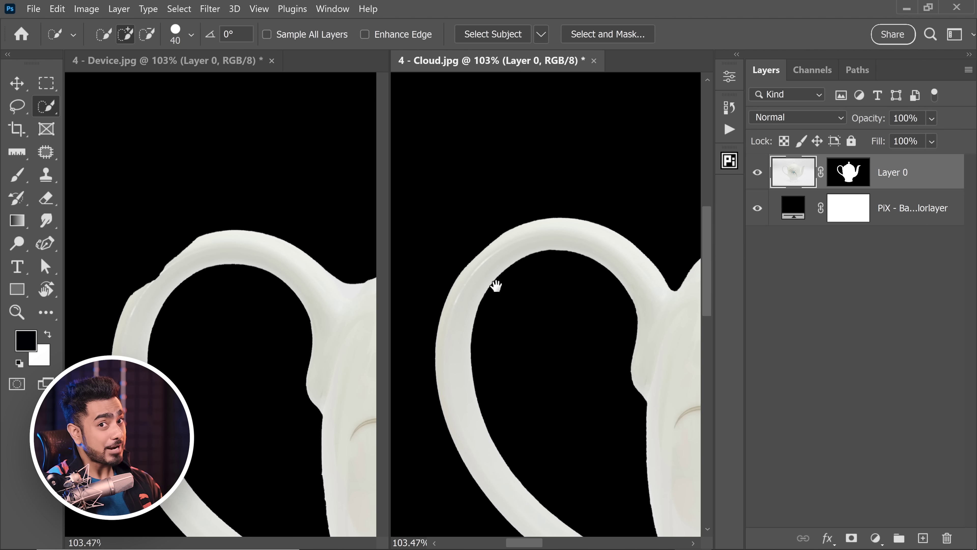
Step: Compare the teapot bases in both windows, then fit the whole Cloud teapot on screen
left_click(305, 323)
scroll(292, 331, "down", 4)
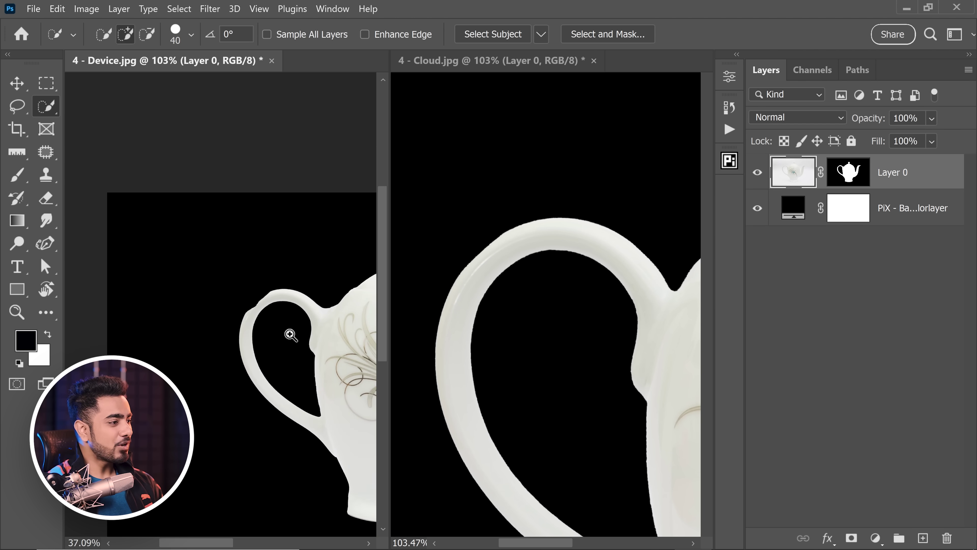
scroll(171, 260, "up", 2)
scroll(224, 406, "up", 5)
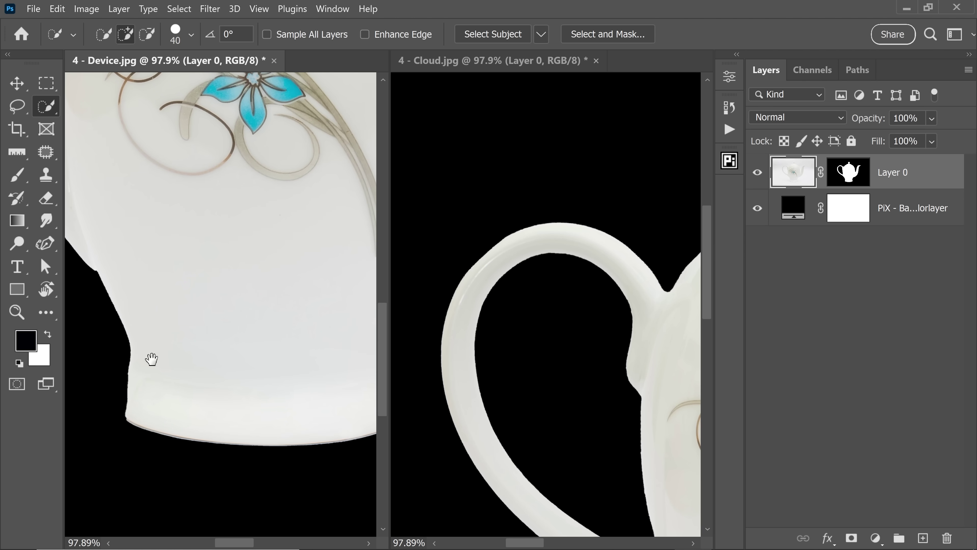
scroll(269, 348, "down", 2)
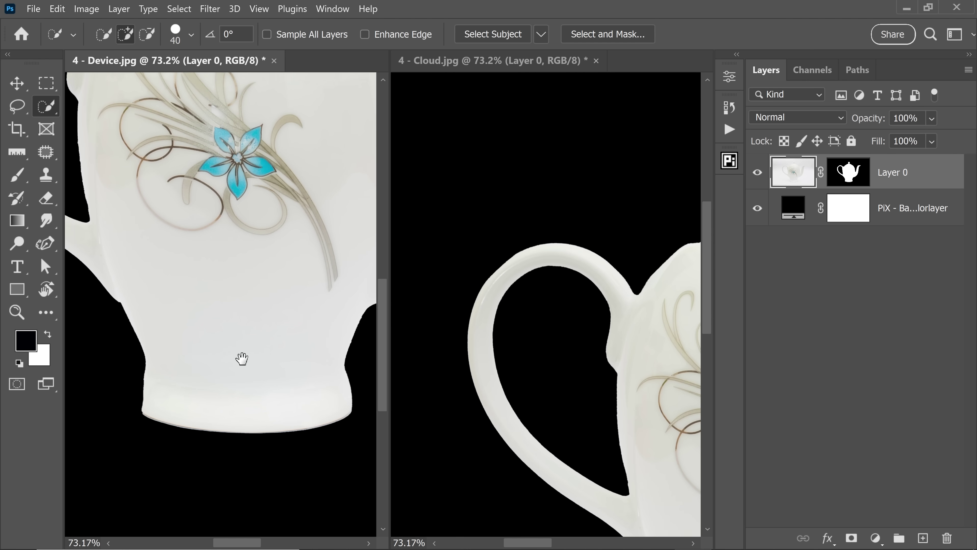
left_click(626, 424)
left_click_drag(628, 437, 502, 215)
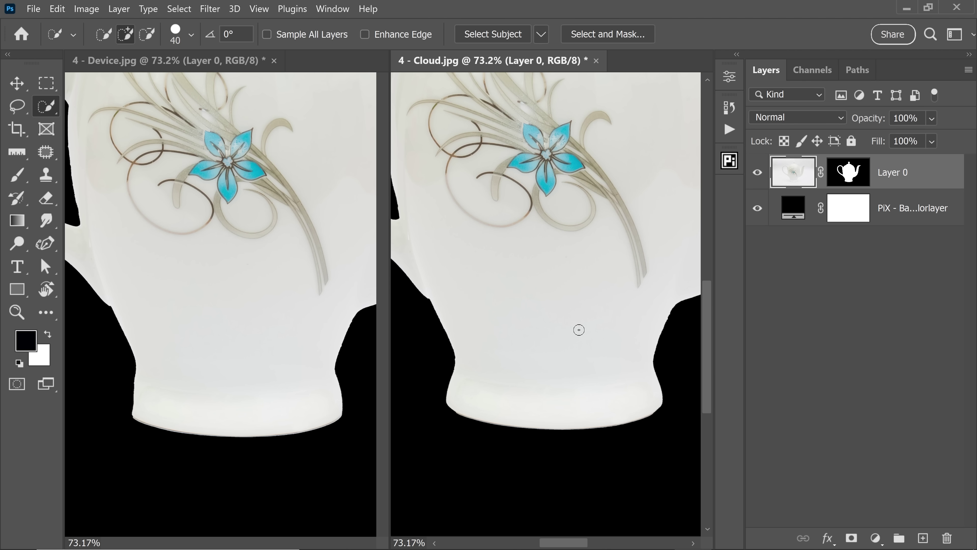
key("ctrl+0")
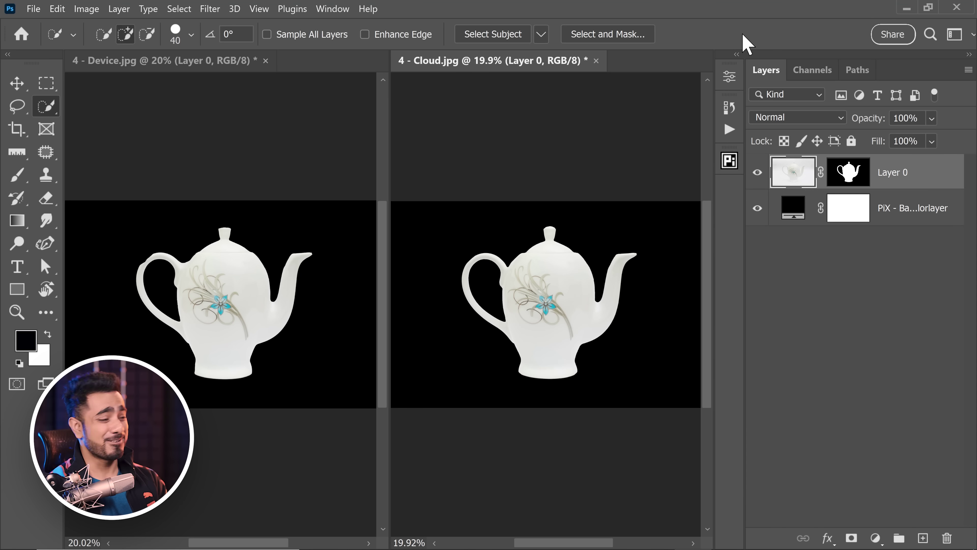
left_click(542, 35)
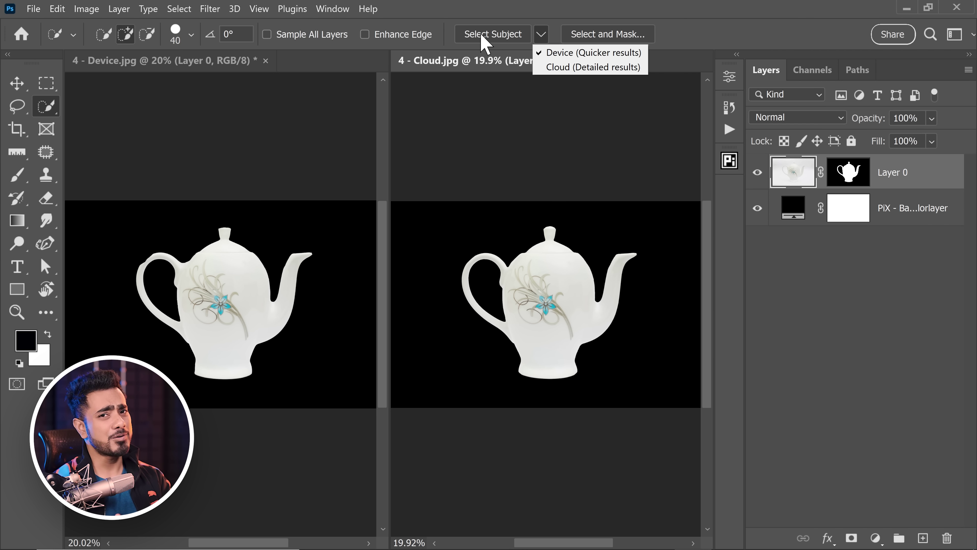
left_click(561, 67)
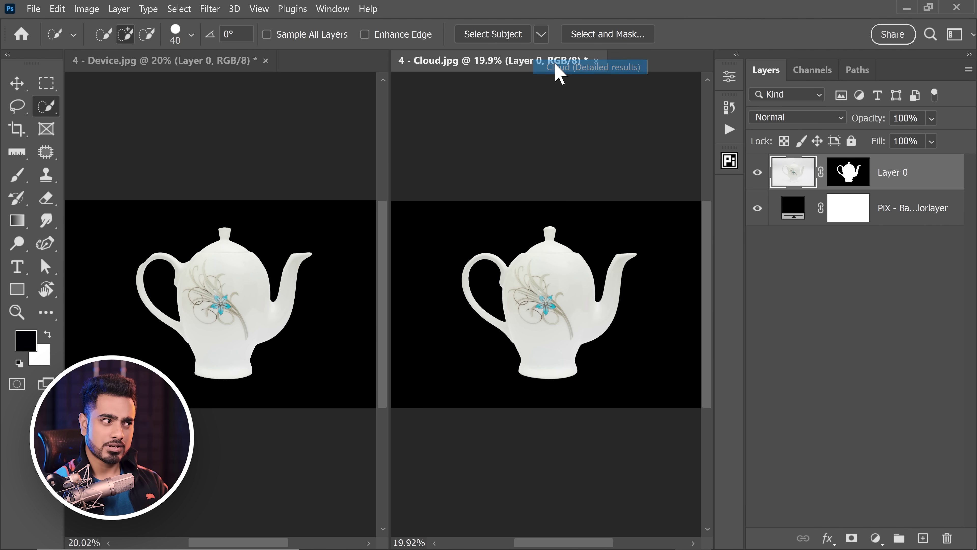
left_click(503, 35)
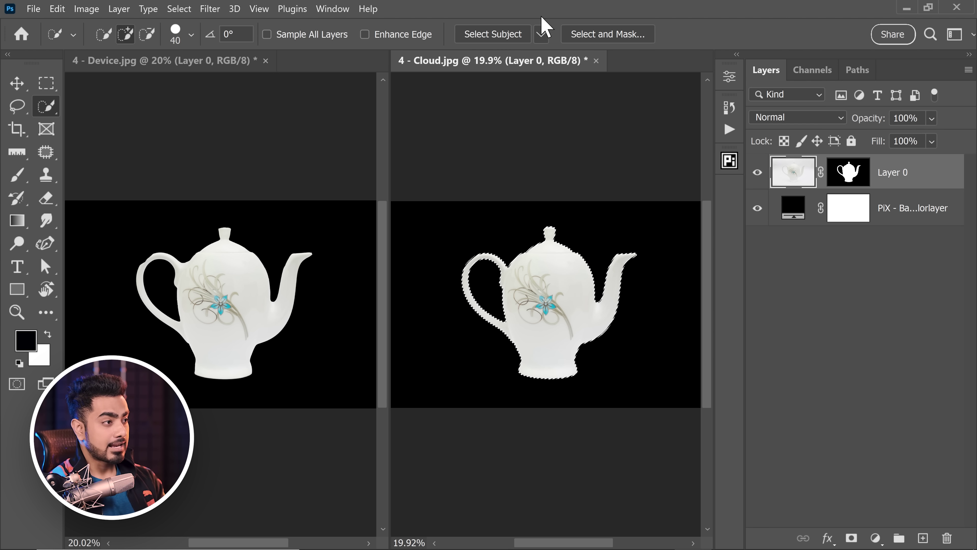
left_click(545, 35)
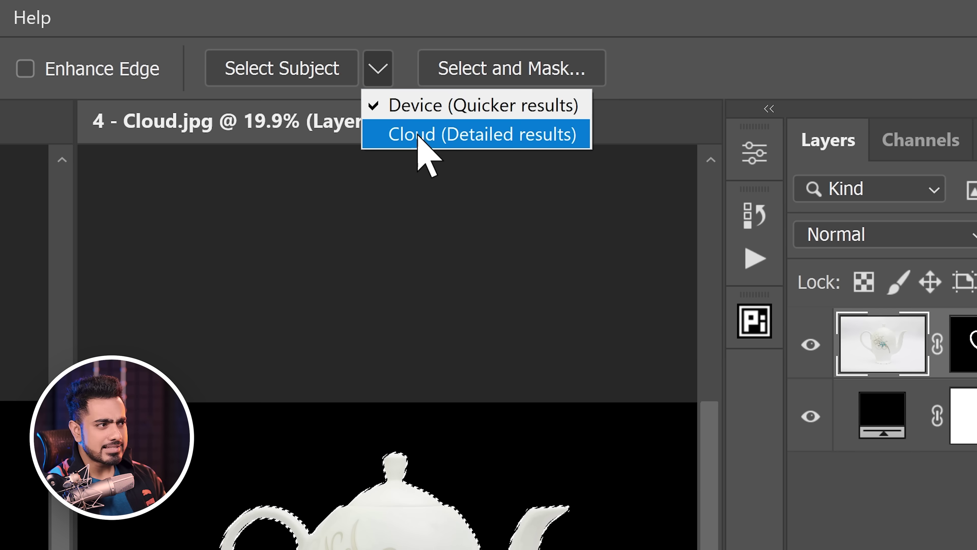
left_click(415, 49)
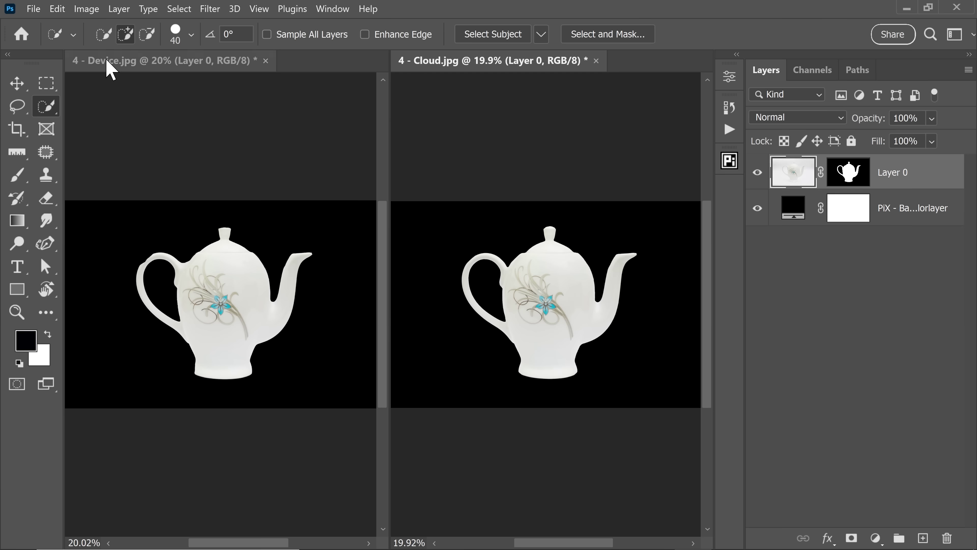
Step: Close the Device document without saving changes
left_click(57, 8)
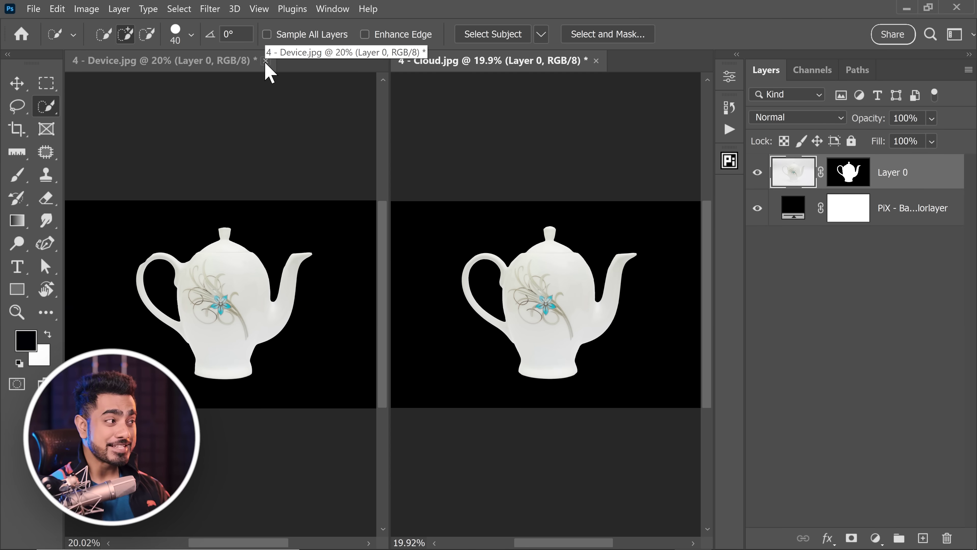
left_click(266, 60)
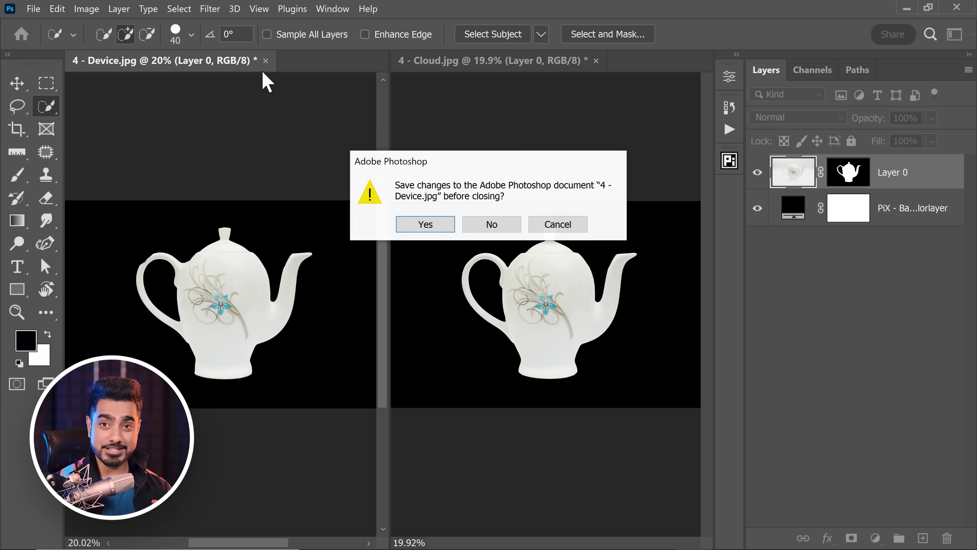
left_click(492, 224)
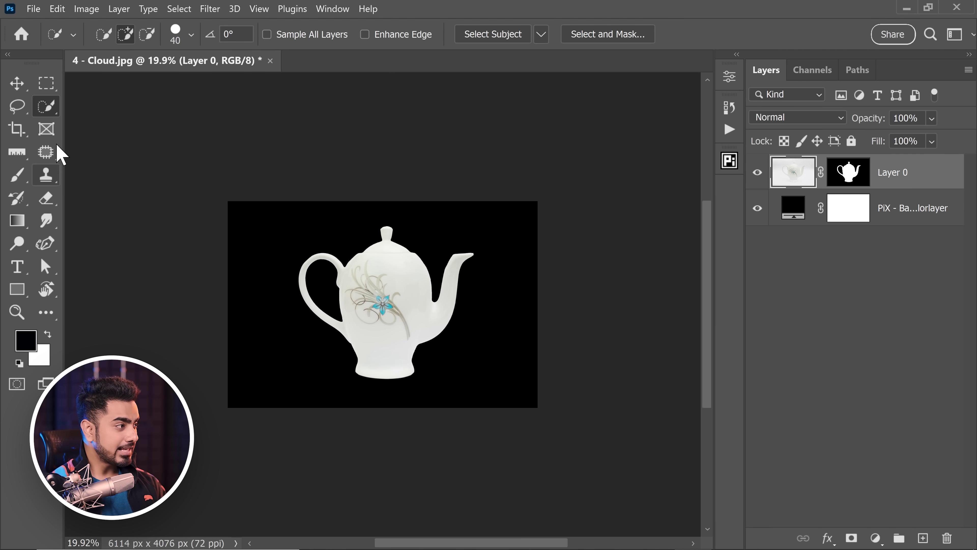
Step: On a new layer, clone the flower pattern onto the teapot's lower body with Clone Stamp
left_click(46, 175)
left_click(923, 538)
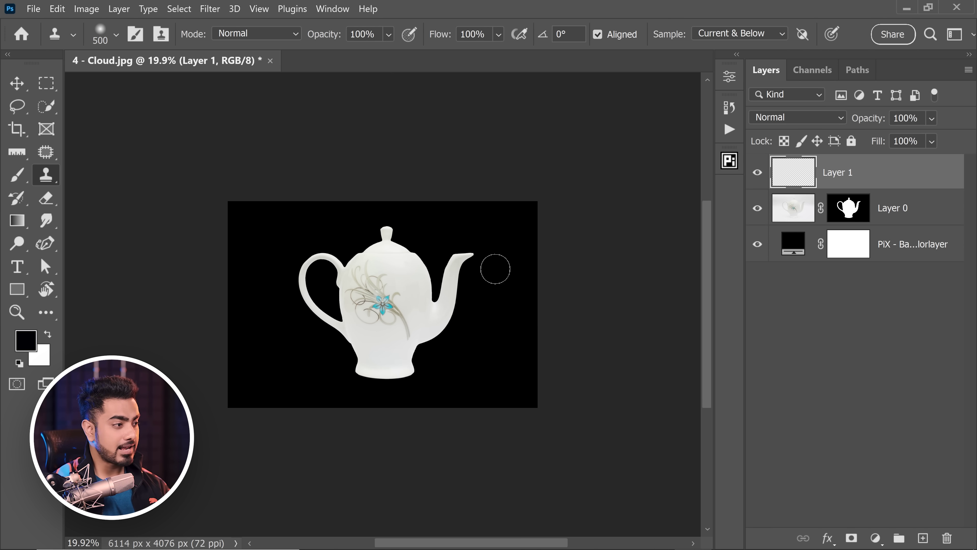
scroll(400, 281, "up", 5)
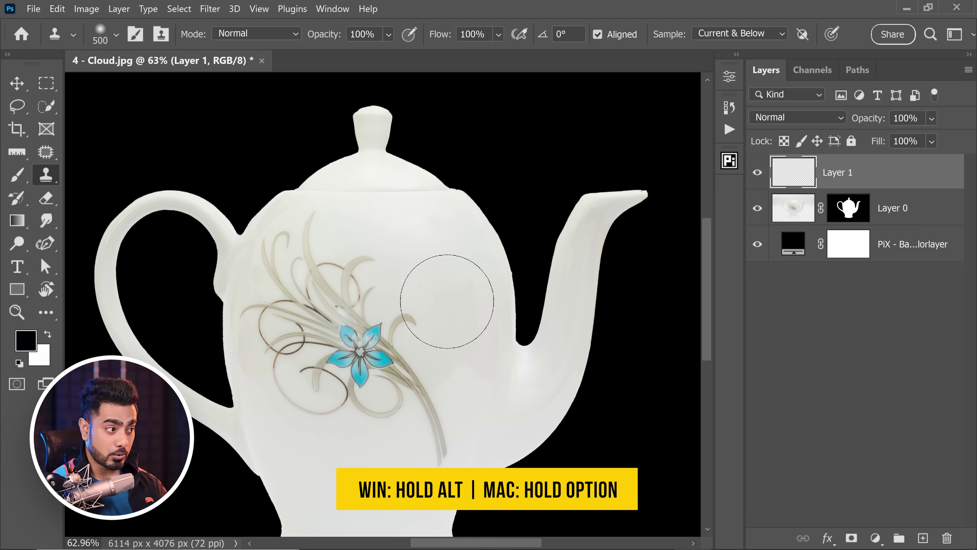
key("alt")
left_click(444, 327, "alt")
mouse_move(426, 410)
left_mouse_down()
mouse_move(425, 448)
mouse_move(406, 451)
left_mouse_up()
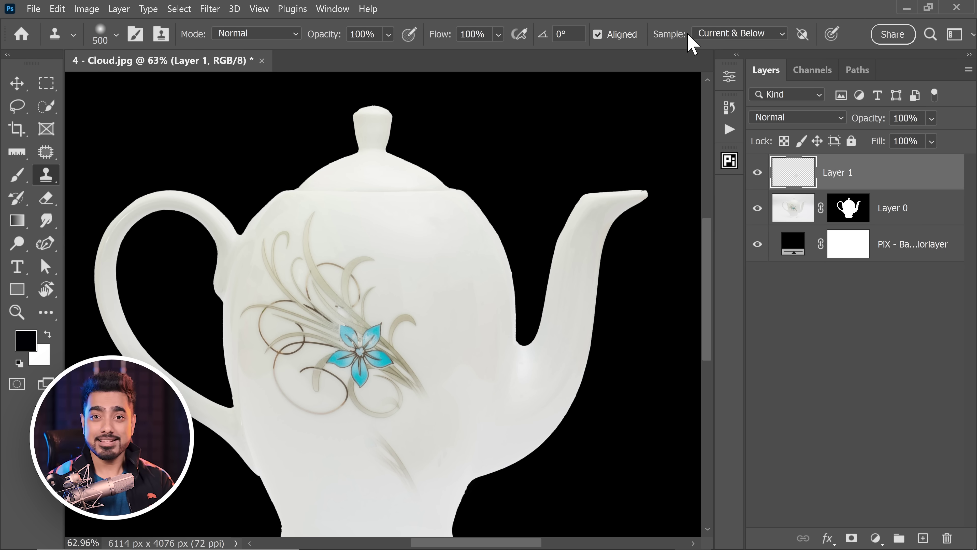
Step: Set the Clone Stamp Sample option to Current Layer and pick a new source point on the teapot
left_click(699, 38)
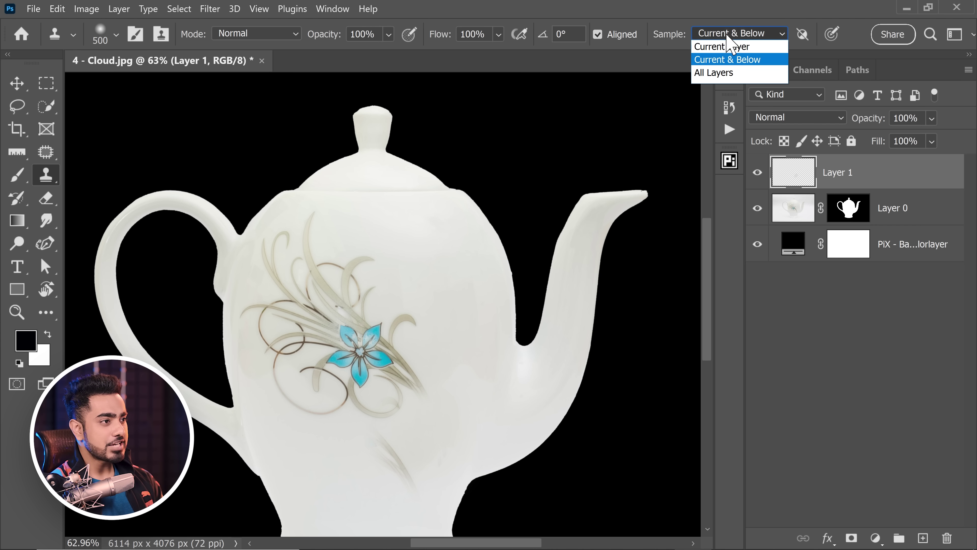
left_click(735, 46)
left_click(421, 408, "alt")
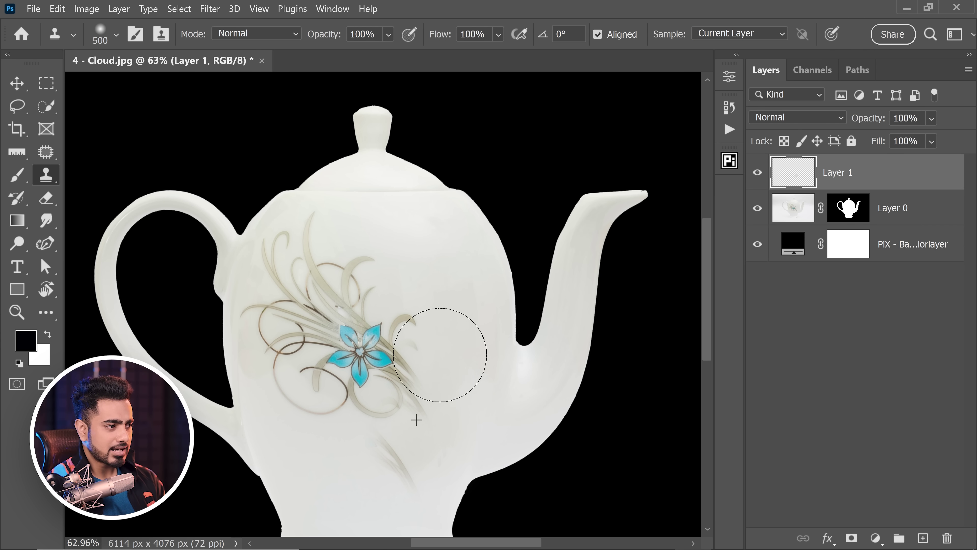